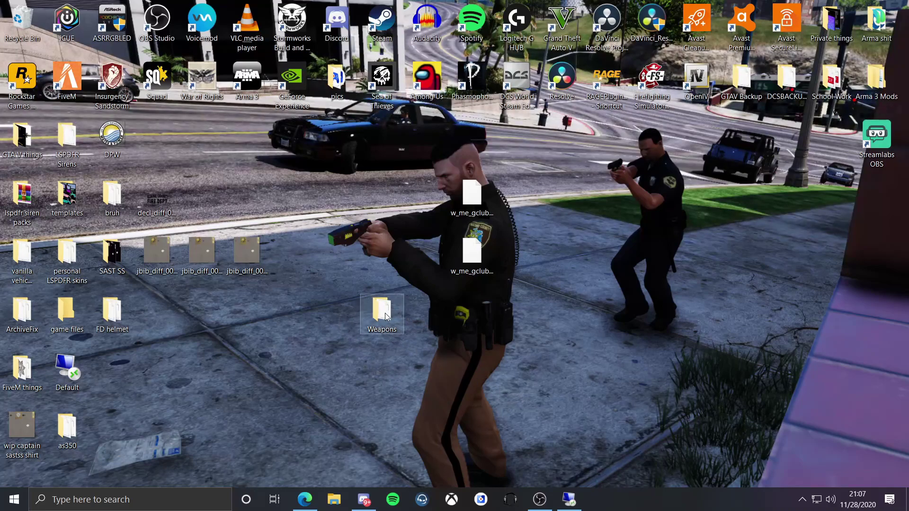
Reposition the Weapons folder on the desktop and open it.
{"action": "left_click_drag", "start_coordinate": [392, 323], "coordinate": [371, 168]}
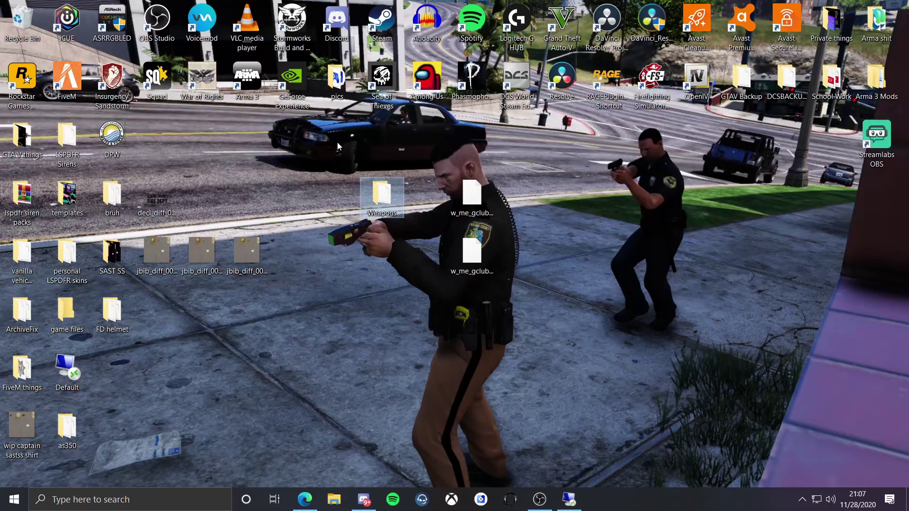
{"action": "left_click", "coordinate": [313, 153]}
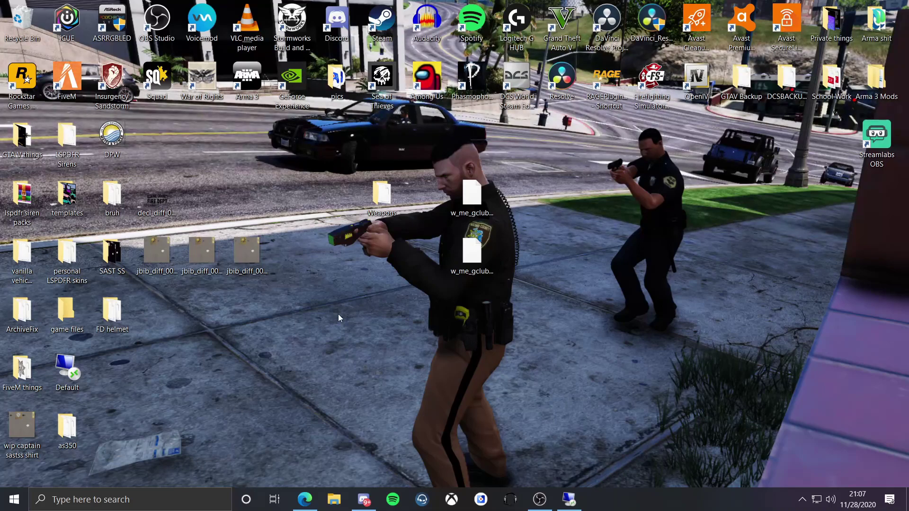
{"action": "left_click_drag", "start_coordinate": [387, 196], "coordinate": [346, 206]}
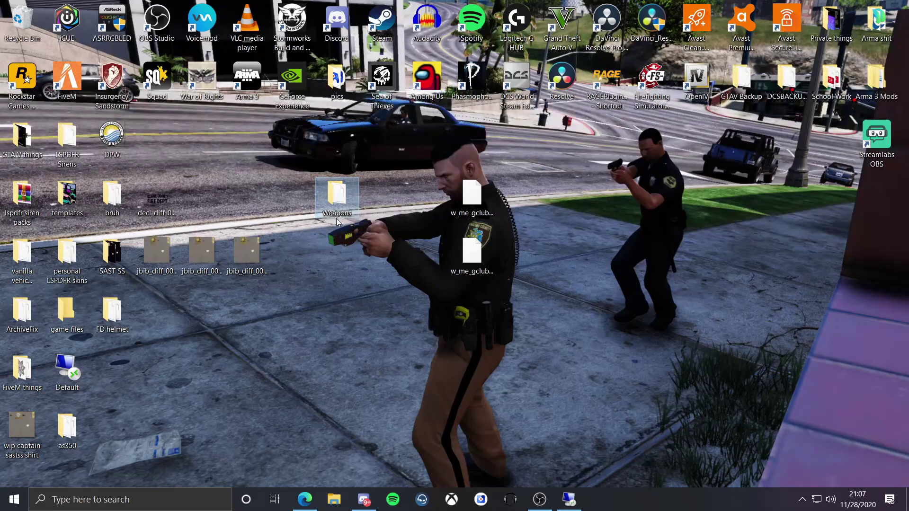
{"action": "mouse_move", "coordinate": [331, 217]}
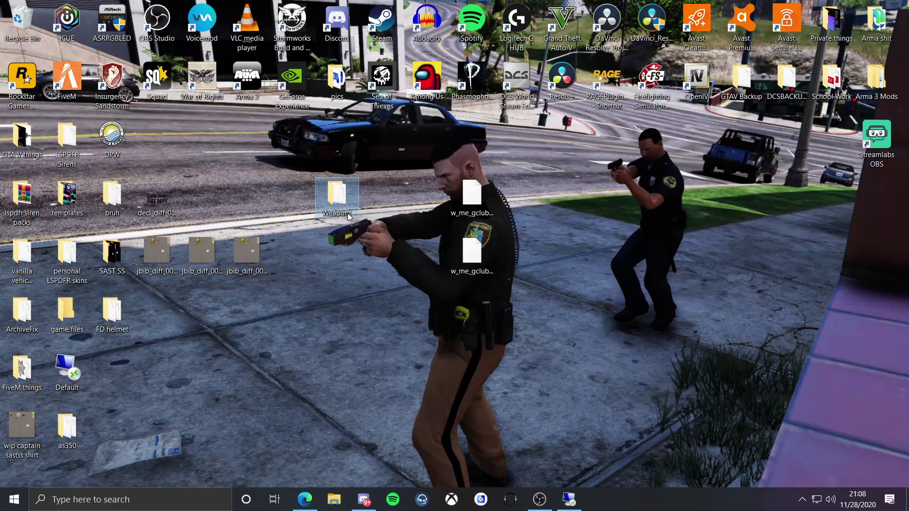
{"action": "double_click", "coordinate": [349, 215]}
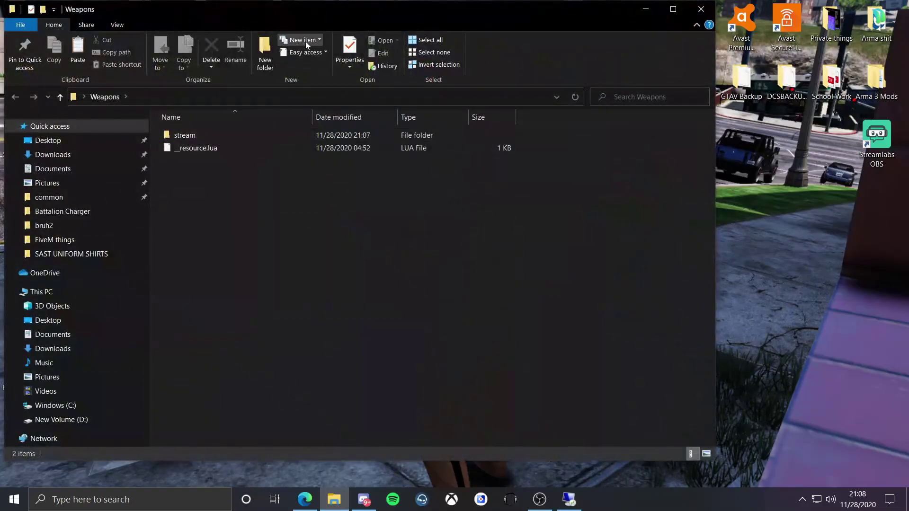
{"action": "left_click_drag", "start_coordinate": [323, 20], "coordinate": [404, 44]}
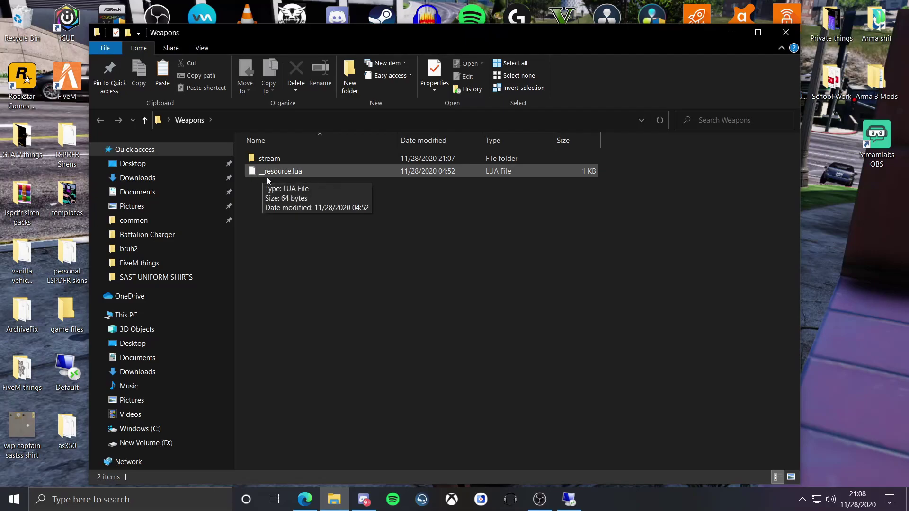
{"action": "right_click", "coordinate": [296, 169]}
{"action": "left_click", "coordinate": [277, 199]}
{"action": "left_click", "coordinate": [308, 181]}
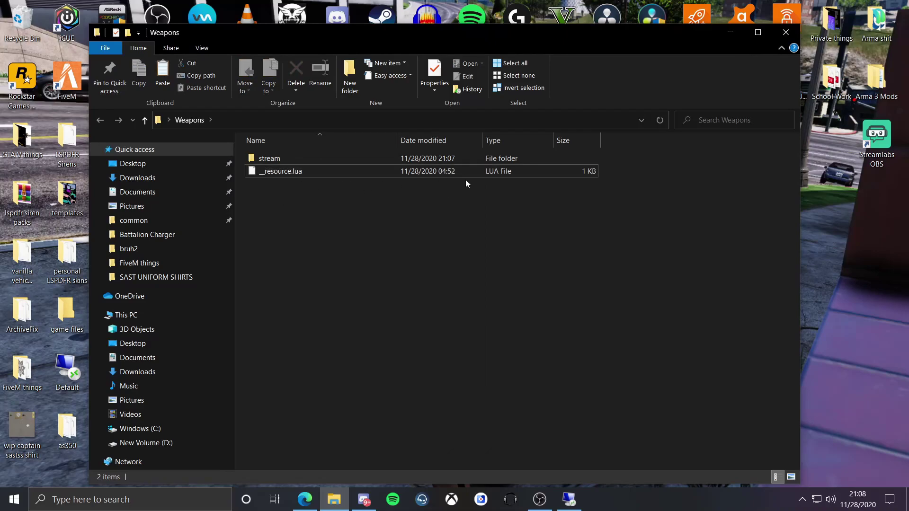
{"action": "right_click", "coordinate": [280, 181]}
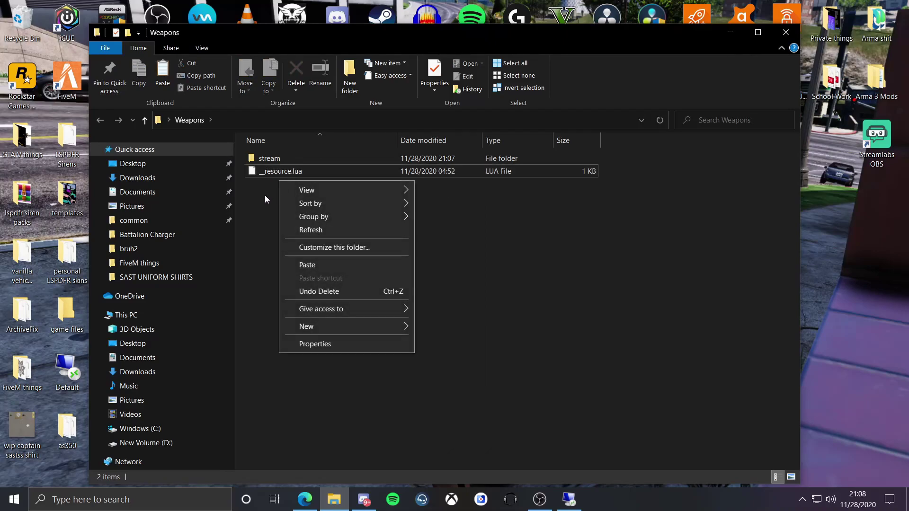
{"action": "left_click_drag", "start_coordinate": [265, 199], "coordinate": [283, 208]}
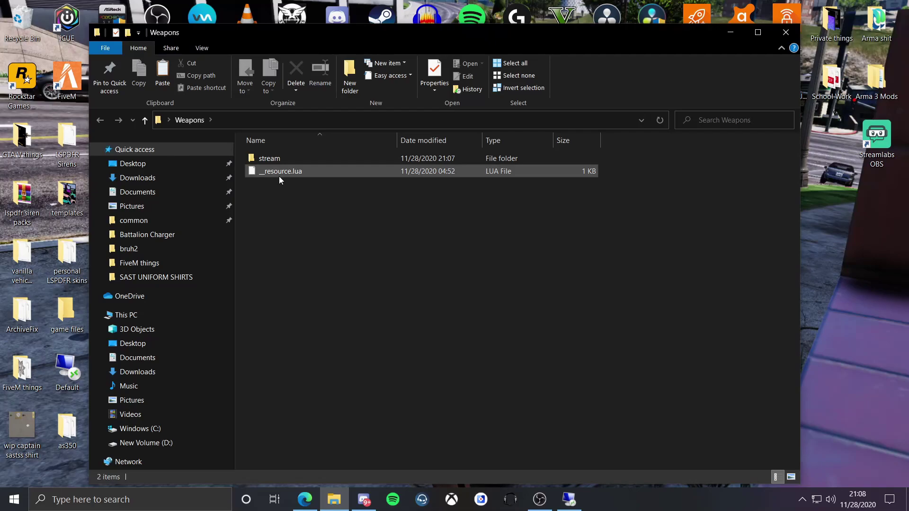
Open __resource.lua from the Weapons folder in Notepad++.
{"action": "right_click", "coordinate": [279, 175]}
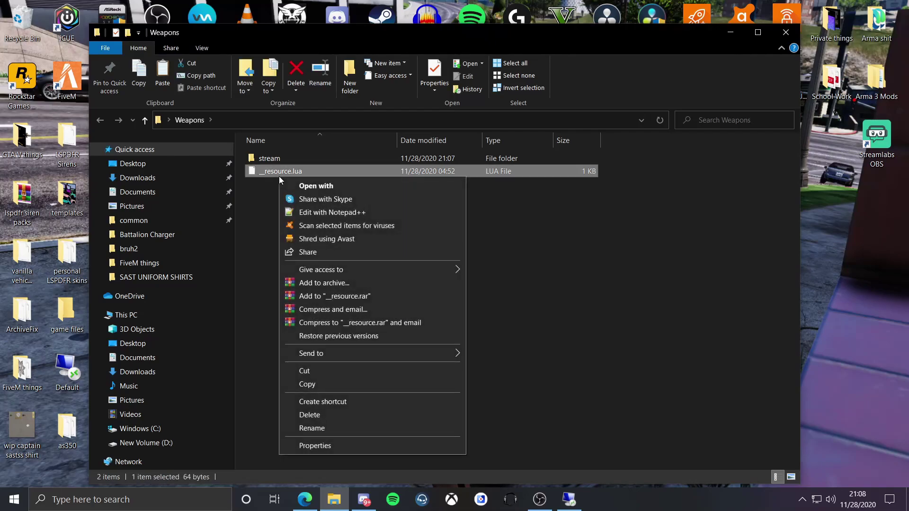
{"action": "left_click", "coordinate": [318, 212]}
{"action": "double_click", "coordinate": [289, 7]}
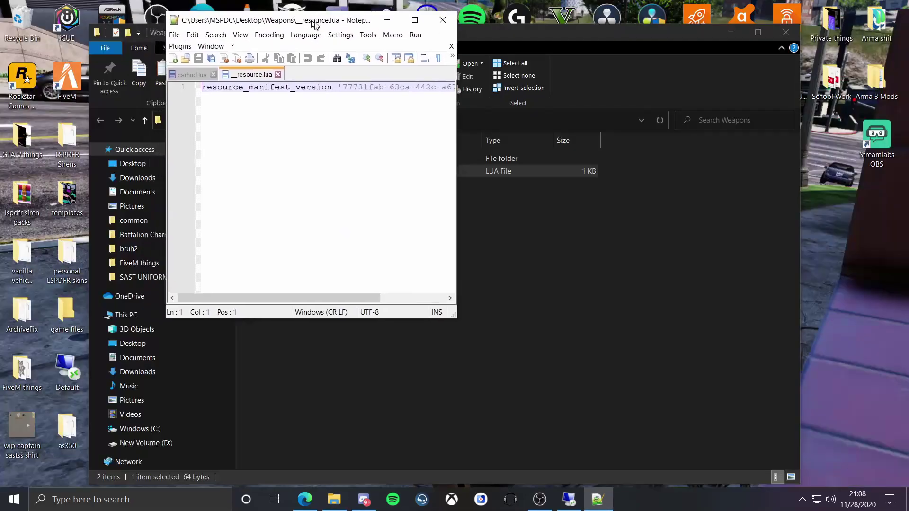
Close the carhud.lua file without saving its changes, keeping __resource.lua open.
{"action": "left_click_drag", "start_coordinate": [319, 26], "coordinate": [418, 75]}
{"action": "left_click", "coordinate": [317, 126]}
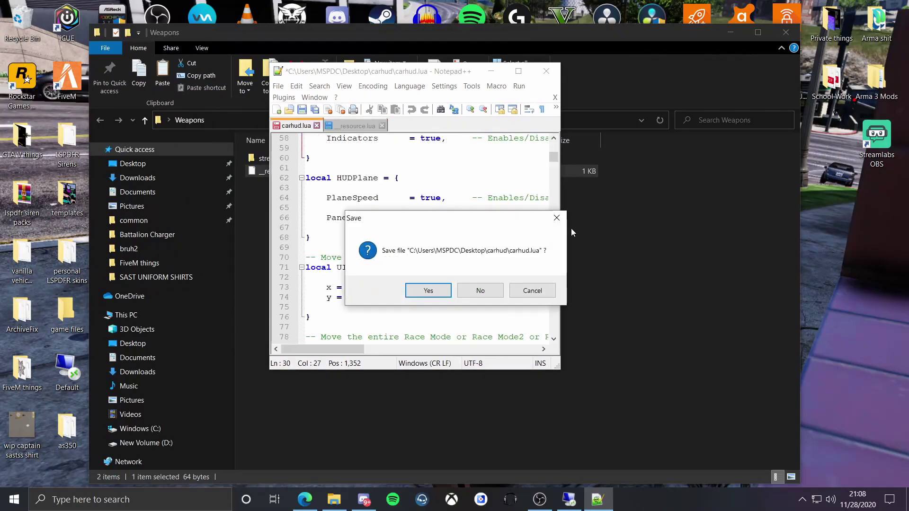
{"action": "left_click", "coordinate": [480, 291]}
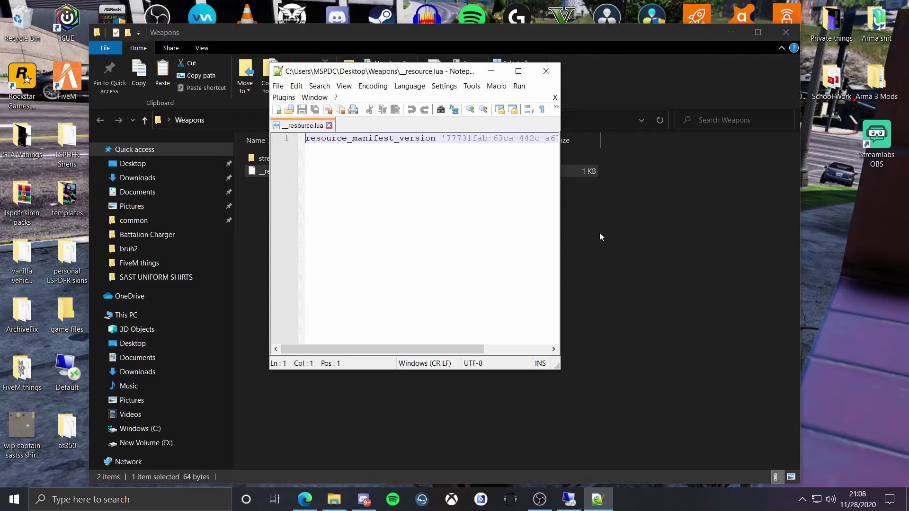
Widen the editor window, examine the resource_manifest_version line in __resource.lua, and close the editor.
{"action": "left_click_drag", "start_coordinate": [561, 233], "coordinate": [795, 232]}
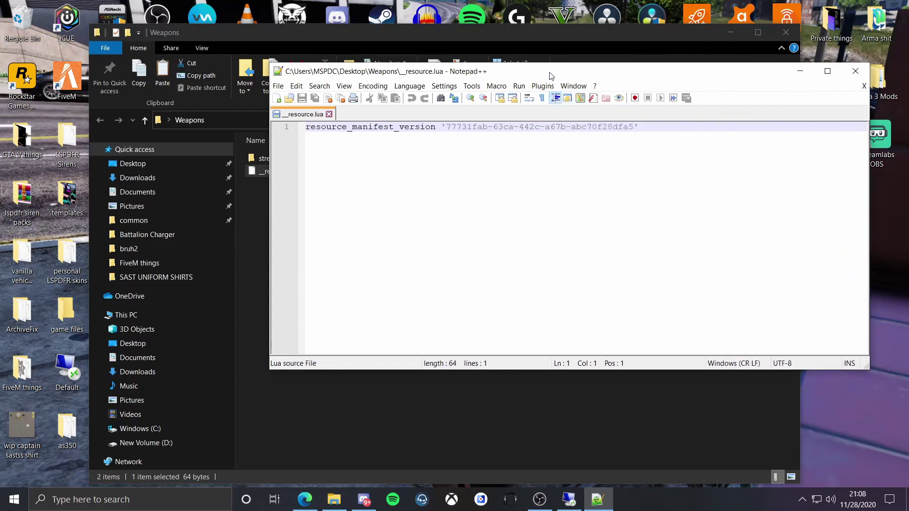
{"action": "left_click_drag", "start_coordinate": [545, 71], "coordinate": [485, 102]}
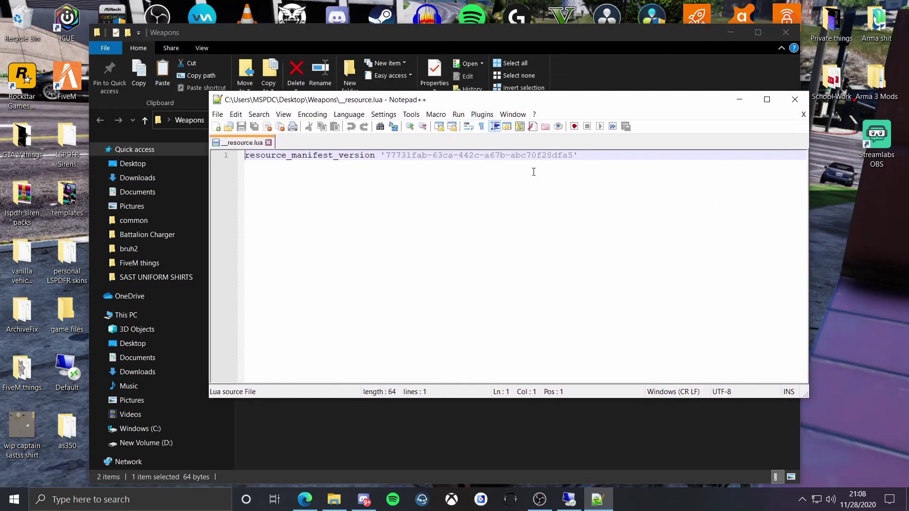
{"action": "left_click_drag", "start_coordinate": [588, 155], "coordinate": [233, 152]}
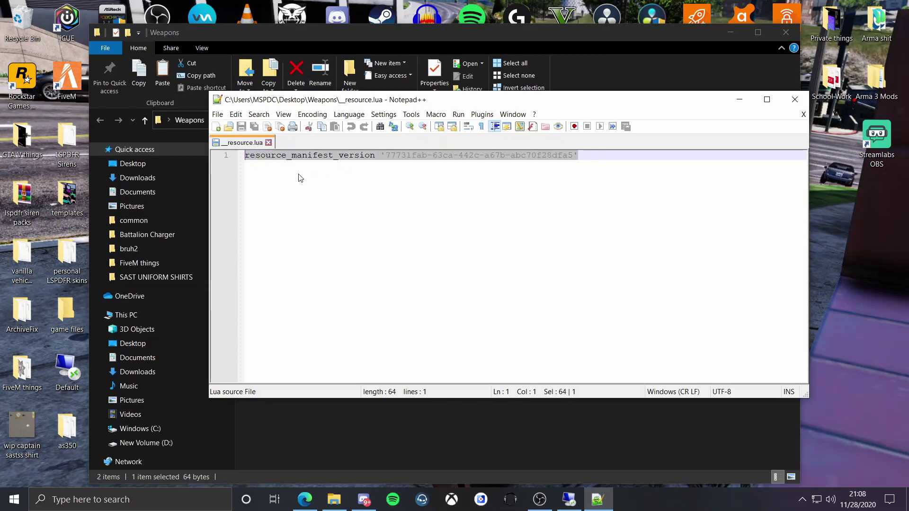
{"action": "key", "text": "End"}
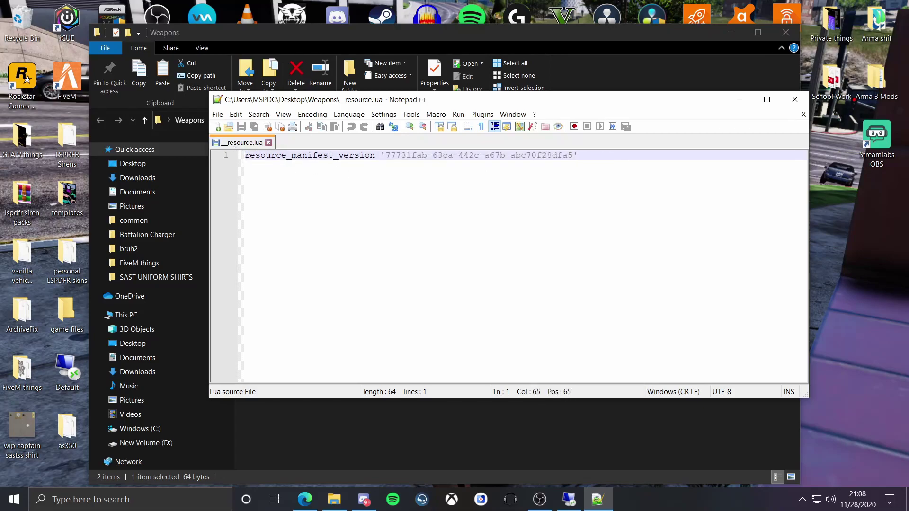
{"action": "key", "text": "ctrl+a"}
{"action": "key", "text": "End"}
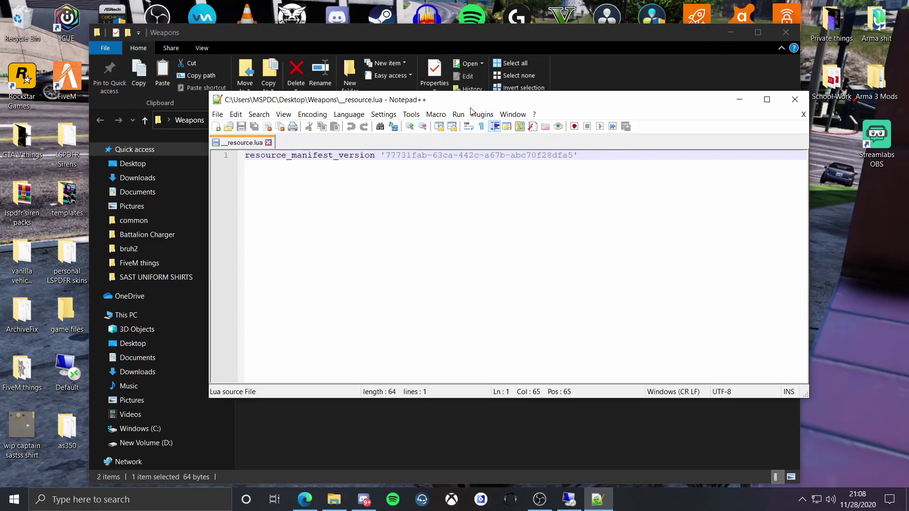
{"action": "left_click_drag", "start_coordinate": [472, 105], "coordinate": [469, 143]}
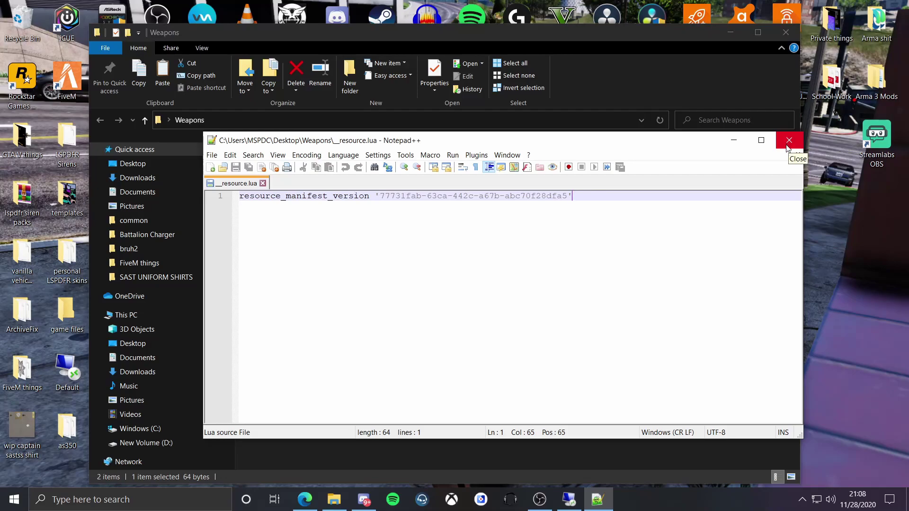
{"action": "left_click", "coordinate": [787, 149]}
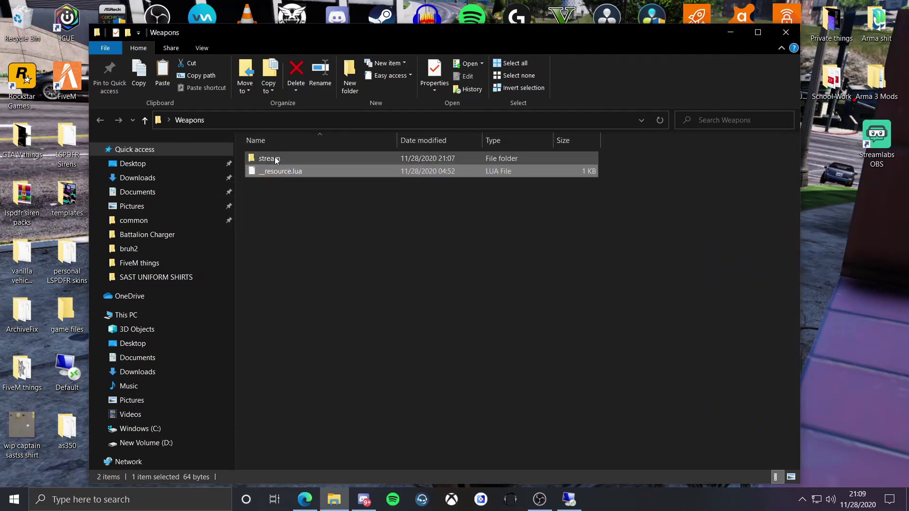
Open the stream folder inside Weapons and look through its weapon .ydr and .ytd files.
{"action": "double_click", "coordinate": [274, 156]}
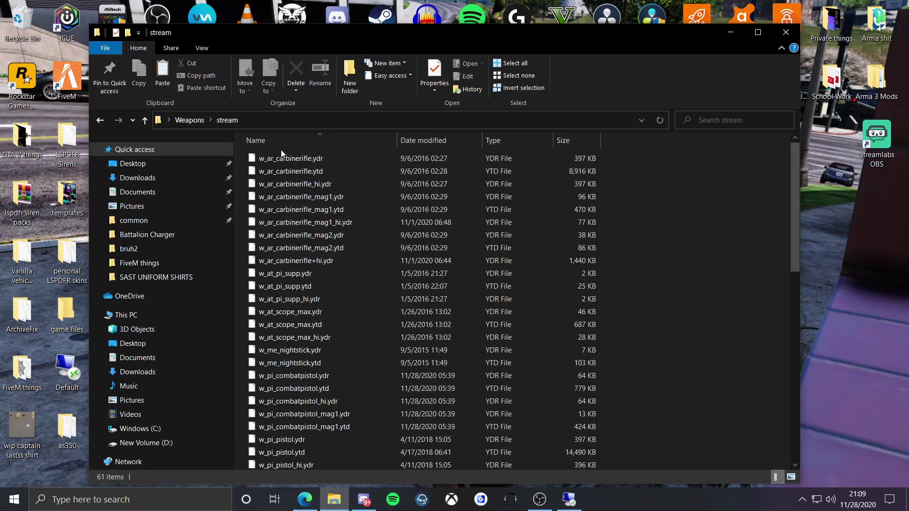
{"action": "left_click_drag", "start_coordinate": [285, 154], "coordinate": [350, 265]}
{"action": "left_click_drag", "start_coordinate": [656, 287], "coordinate": [303, 328]}
{"action": "scroll", "coordinate": [342, 346], "scroll_direction": "down", "scroll_amount": 2}
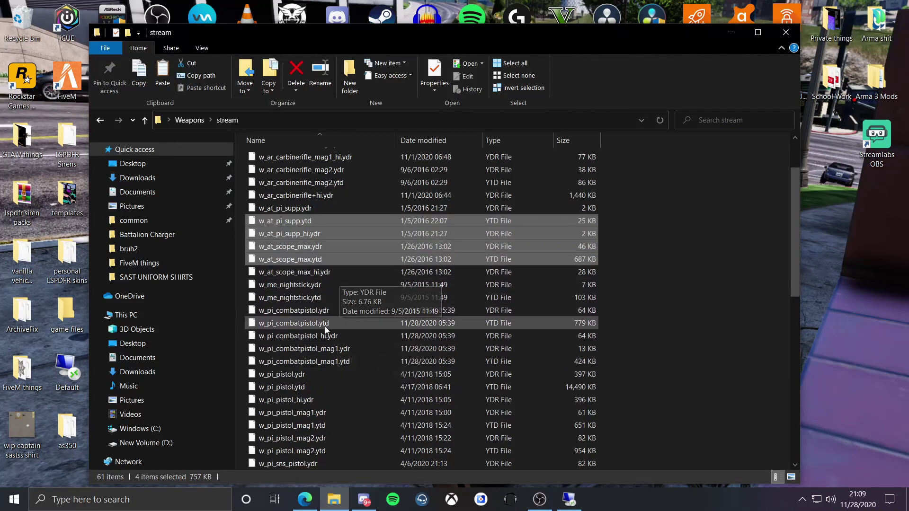
{"action": "left_click", "coordinate": [684, 258]}
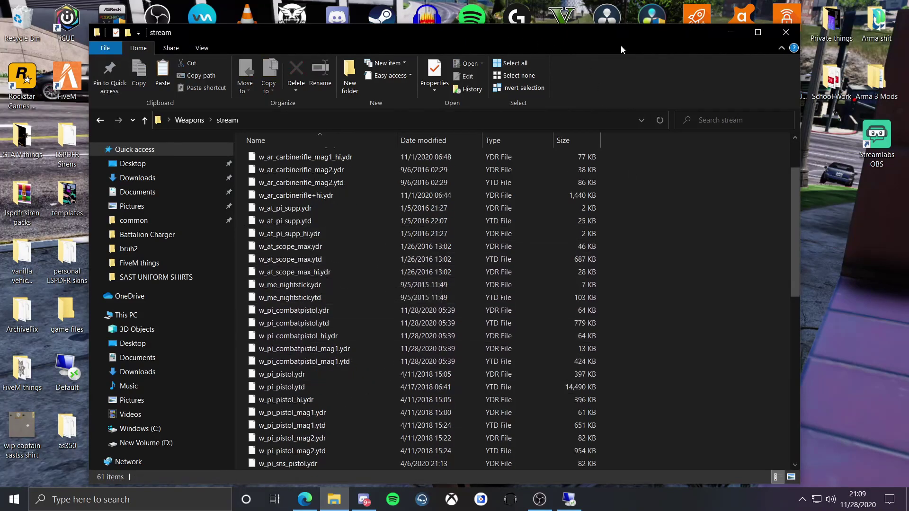
Move w_me_gclub.ydr and w_me_gclub.ytd from the desktop into the stream folder, refresh the listing and close the window.
{"action": "left_click_drag", "start_coordinate": [563, 33], "coordinate": [632, 290]}
{"action": "left_click_drag", "start_coordinate": [441, 163], "coordinate": [755, 442]}
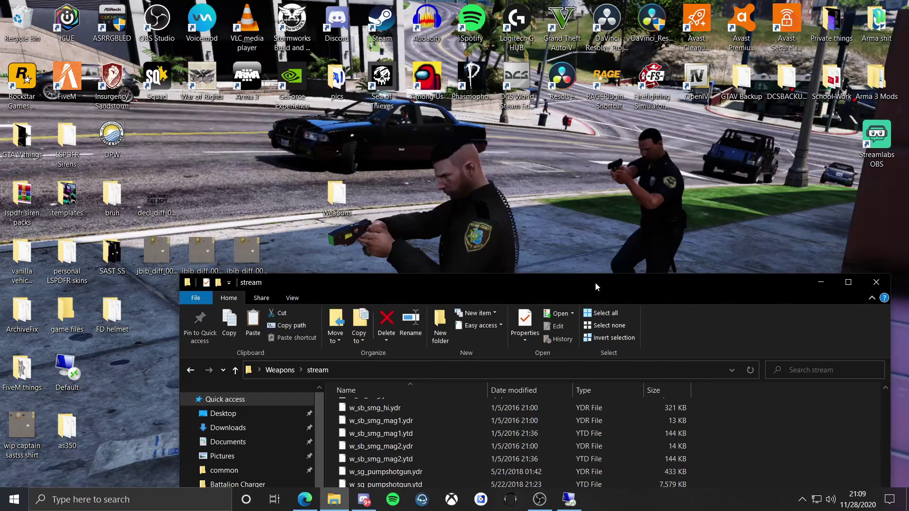
{"action": "left_click_drag", "start_coordinate": [595, 283], "coordinate": [547, 101]}
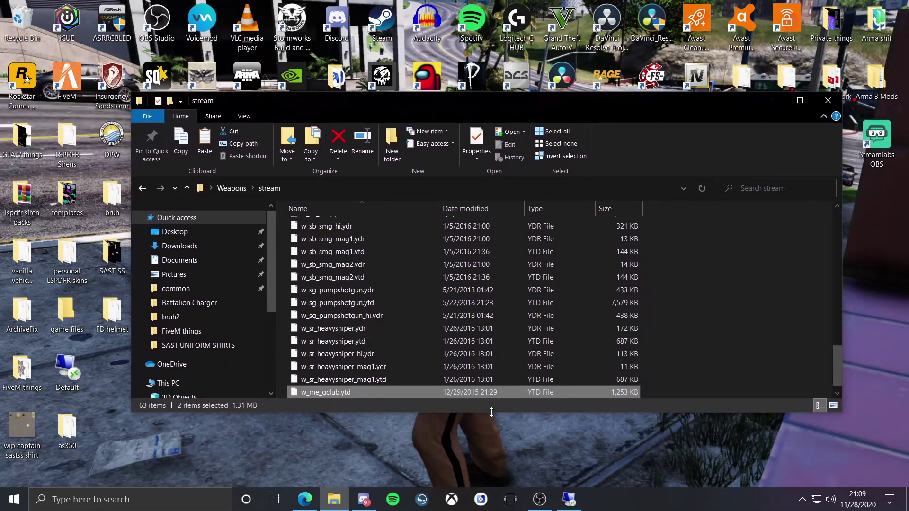
{"action": "left_click_drag", "start_coordinate": [492, 412], "coordinate": [492, 457]}
{"action": "left_click", "coordinate": [751, 334]}
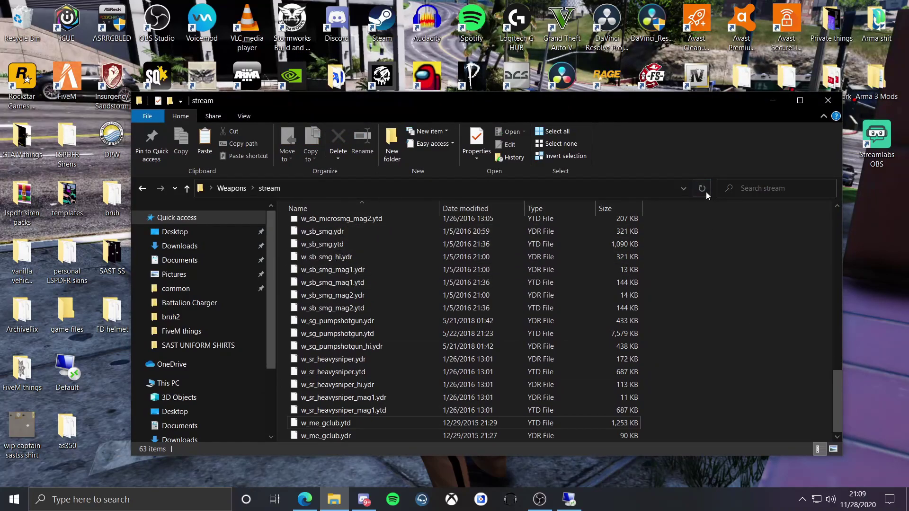
{"action": "left_click", "coordinate": [702, 189]}
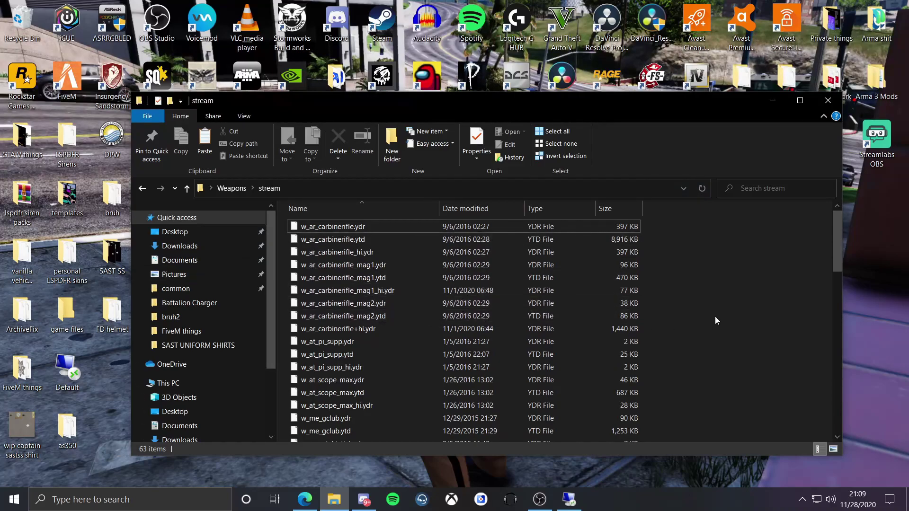
{"action": "key", "text": "BackSpace"}
{"action": "left_click", "coordinate": [836, 103]}
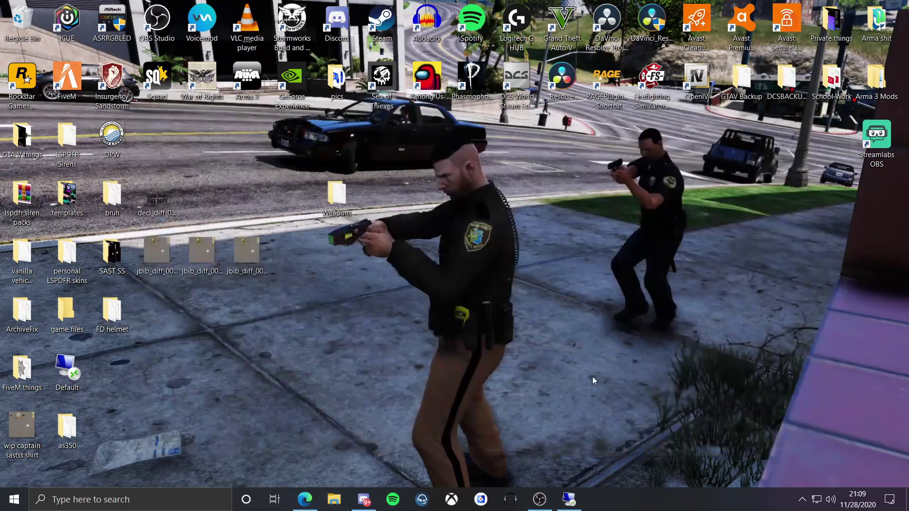
Reposition the Weapons folder near the middle of the desktop and check its top-level contents.
{"action": "left_click_drag", "start_coordinate": [336, 192], "coordinate": [525, 312]}
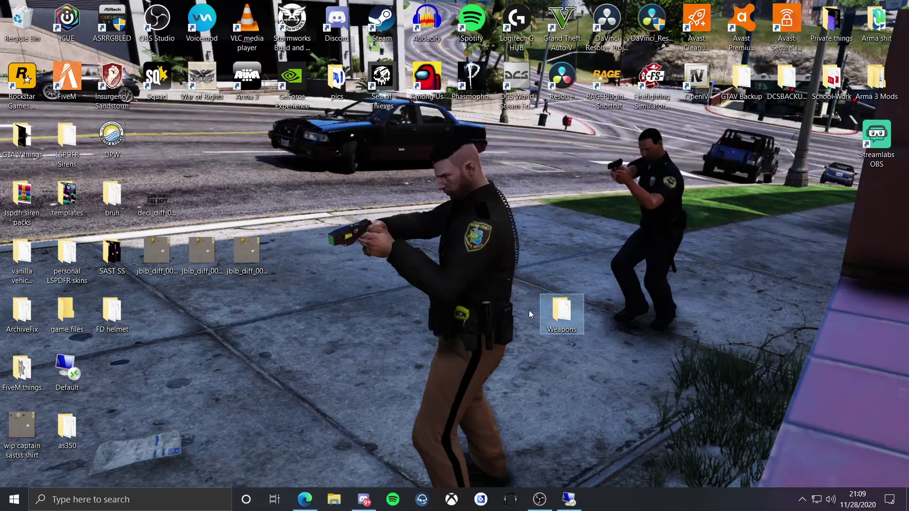
{"action": "double_click", "coordinate": [552, 322]}
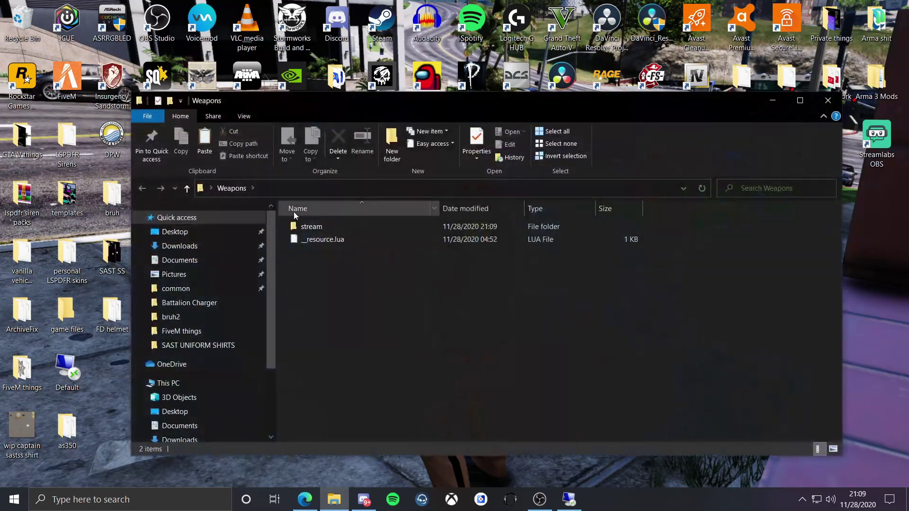
{"action": "left_click", "coordinate": [830, 100]}
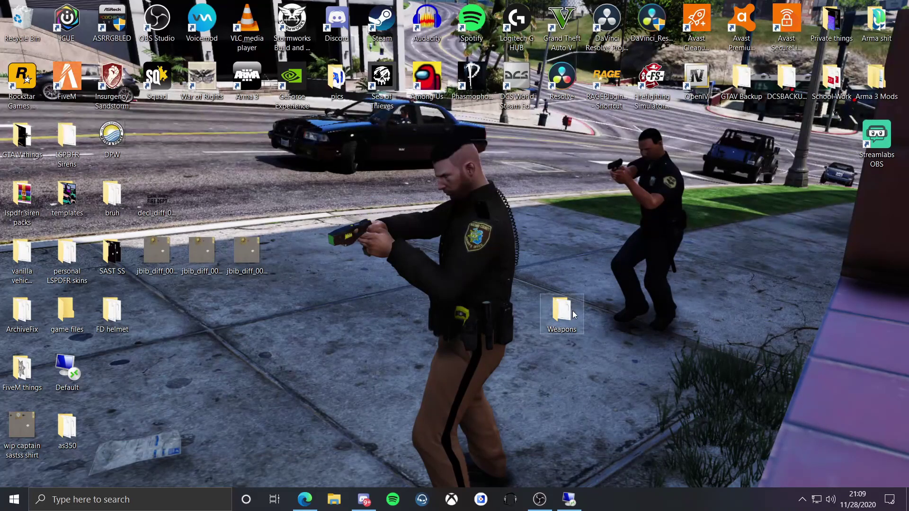
Copy the Weapons folder and switch to the remote desktop session with the FXServer resources folder.
{"action": "right_click", "coordinate": [557, 331]}
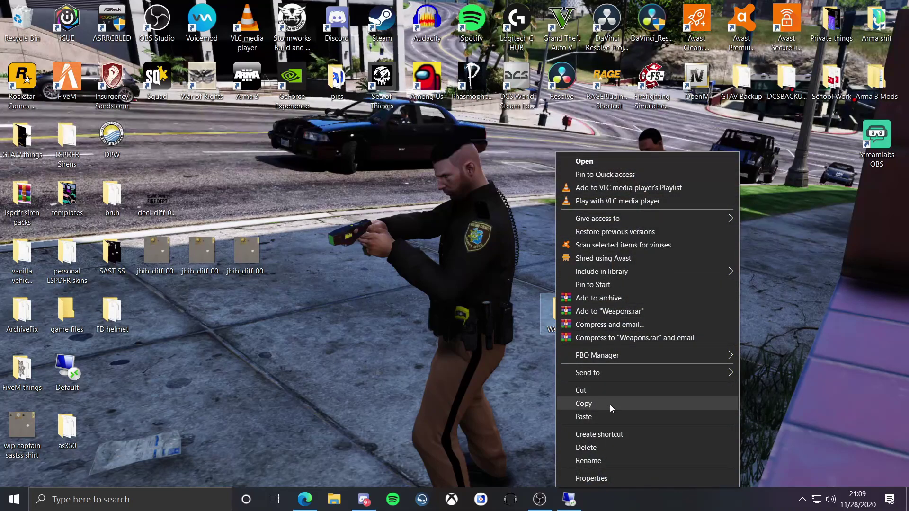
{"action": "left_click", "coordinate": [610, 404]}
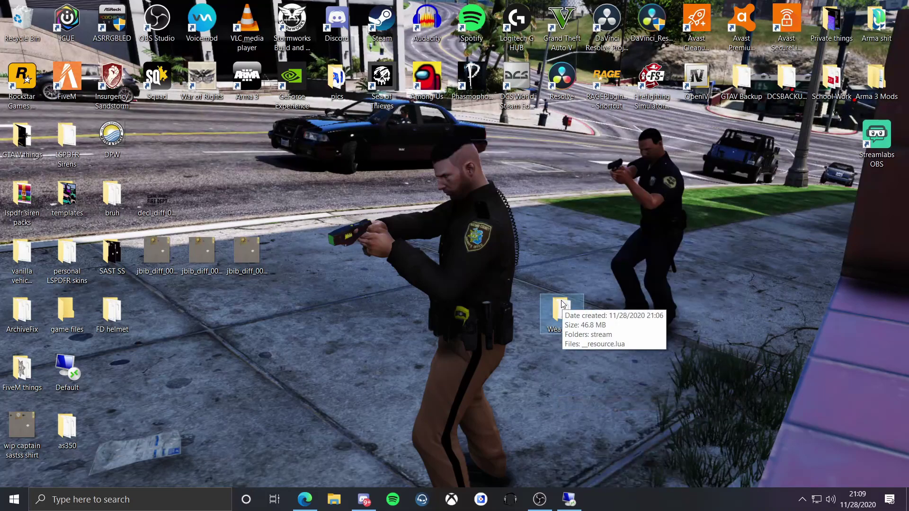
{"action": "left_click", "coordinate": [569, 500]}
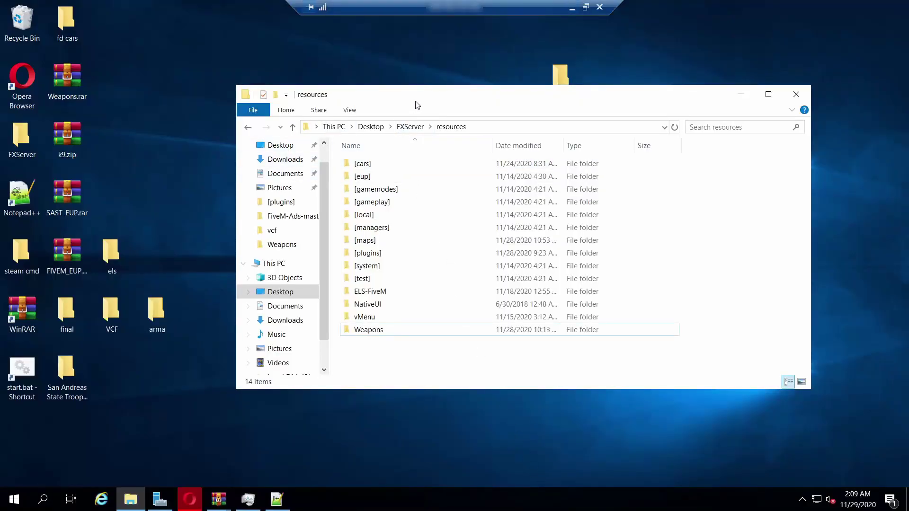
{"action": "left_click_drag", "start_coordinate": [418, 104], "coordinate": [416, 90]}
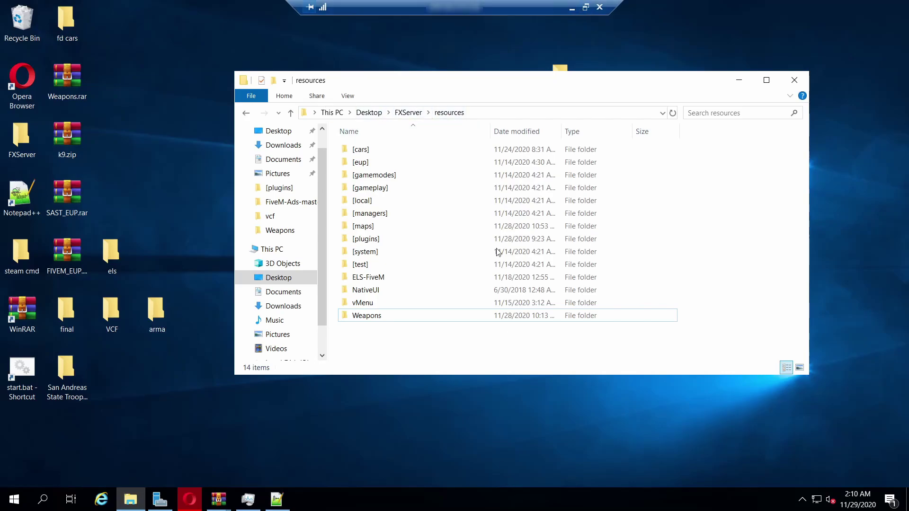
Paste the Weapons folder into FXServer's resources folder, merging it with the existing Weapons folder for all current items.
{"action": "left_click_drag", "start_coordinate": [368, 337], "coordinate": [411, 346]}
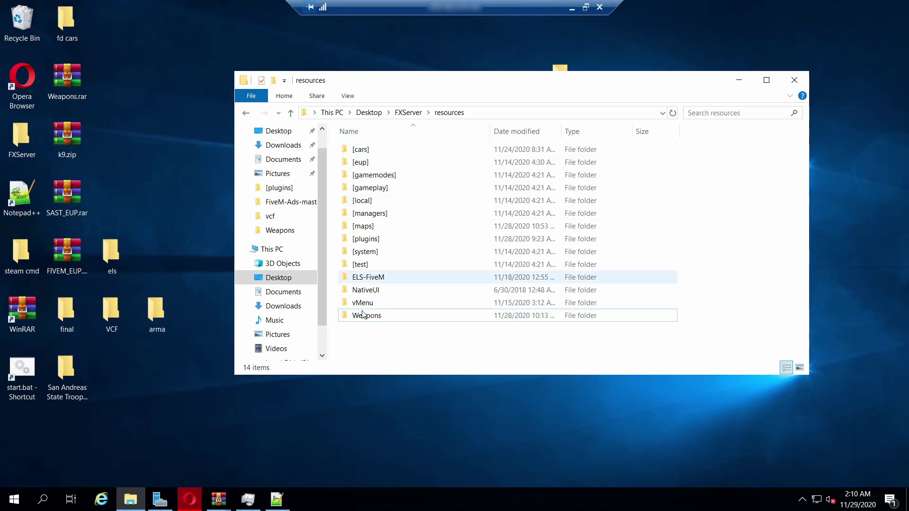
{"action": "right_click", "coordinate": [381, 338]}
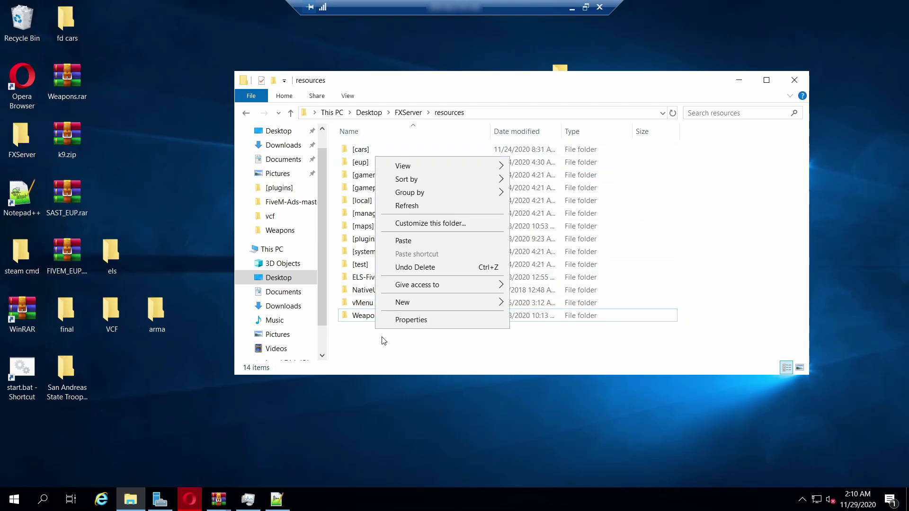
{"action": "left_click", "coordinate": [419, 240]}
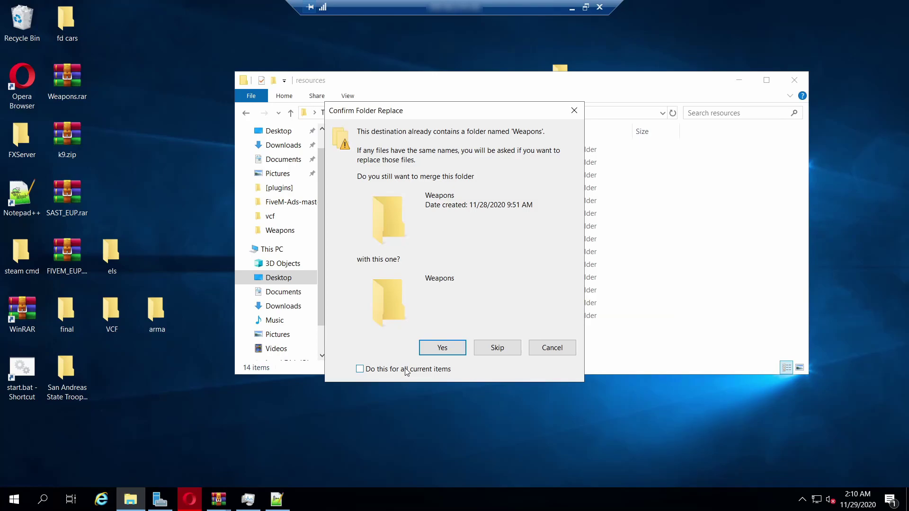
{"action": "left_click", "coordinate": [430, 369]}
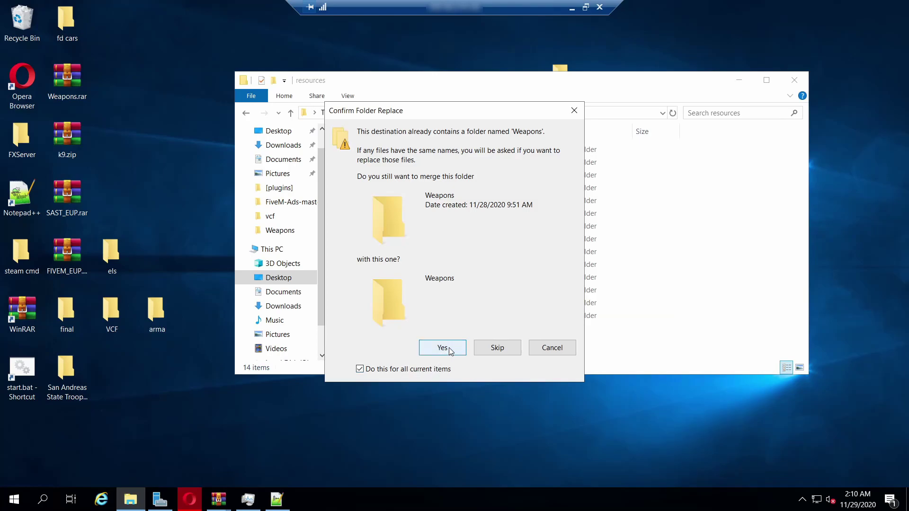
{"action": "left_click", "coordinate": [442, 348]}
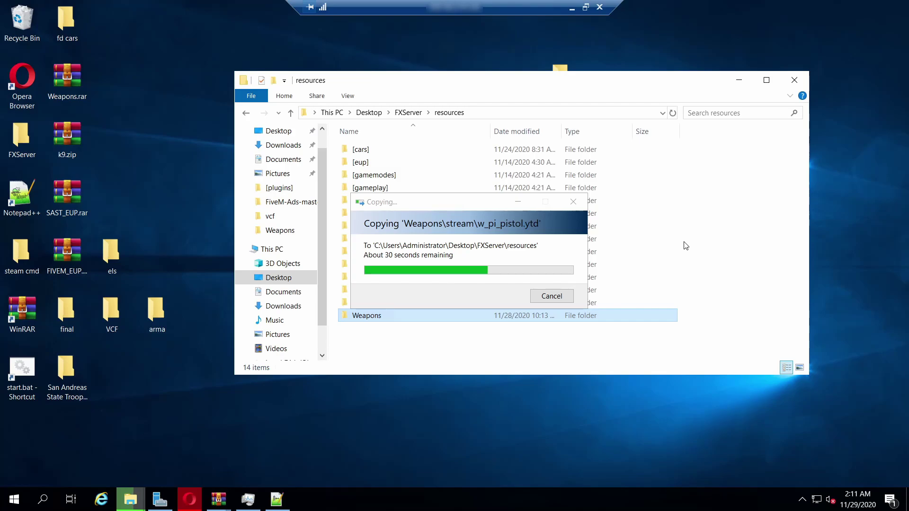
Check the copied weapon files in the stream folder of the server's Weapons resource and return to the resources folder.
{"action": "double_click", "coordinate": [368, 317]}
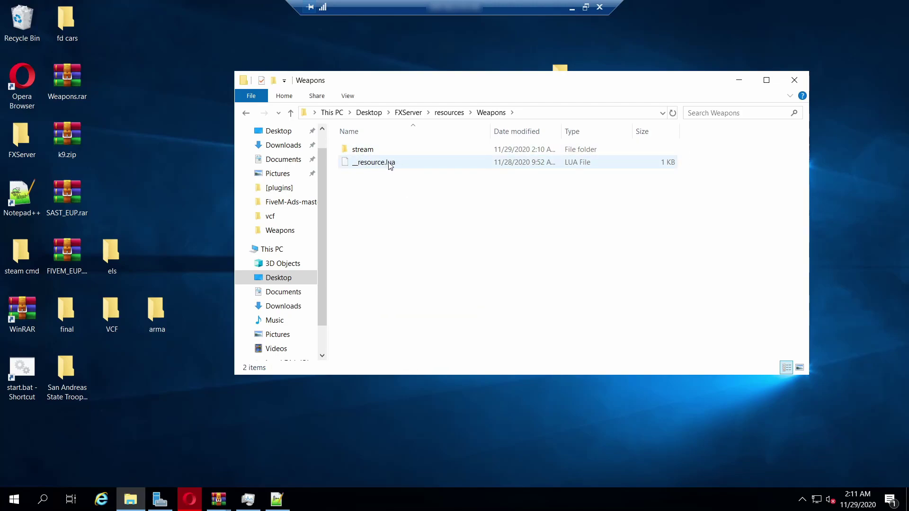
{"action": "double_click", "coordinate": [379, 147]}
{"action": "scroll", "coordinate": [404, 175], "scroll_direction": "down", "scroll_amount": 5}
{"action": "scroll", "coordinate": [404, 175], "scroll_direction": "up", "scroll_amount": 2}
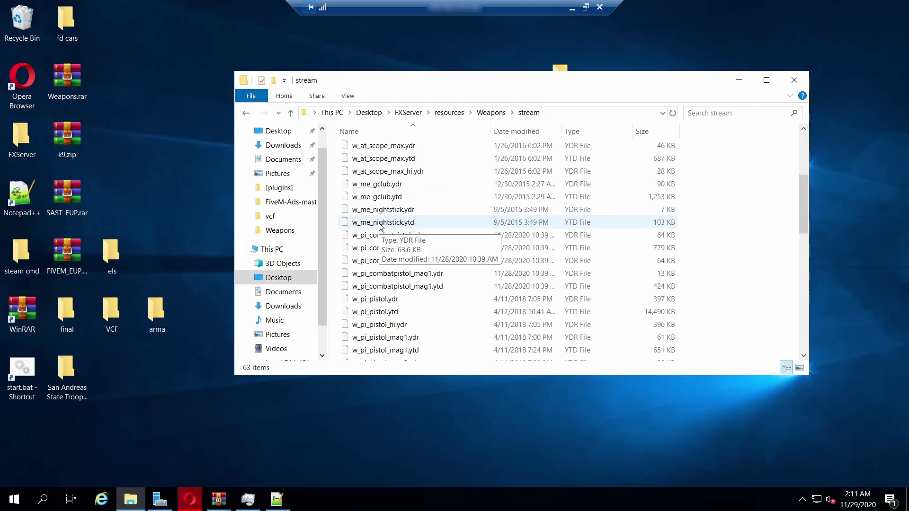
{"action": "left_click_drag", "start_coordinate": [710, 205], "coordinate": [606, 184]}
{"action": "left_click", "coordinate": [752, 206]}
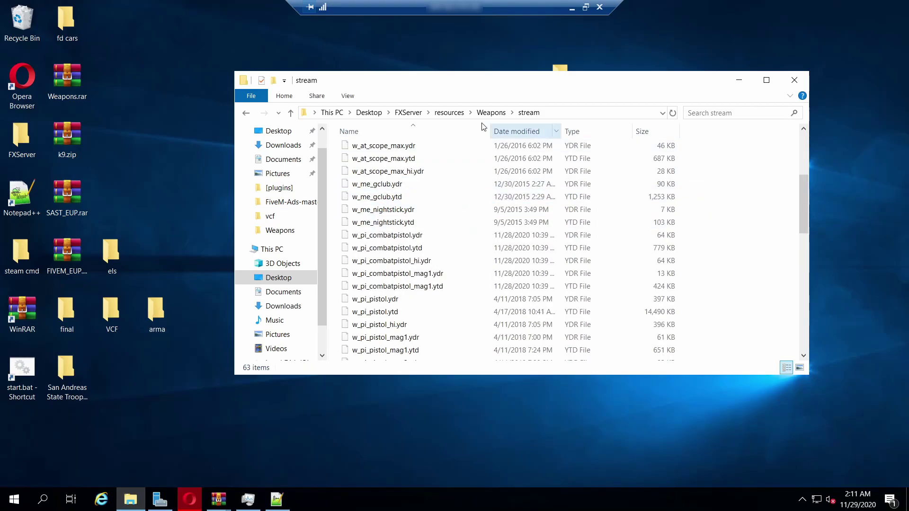
{"action": "left_click", "coordinate": [449, 113]}
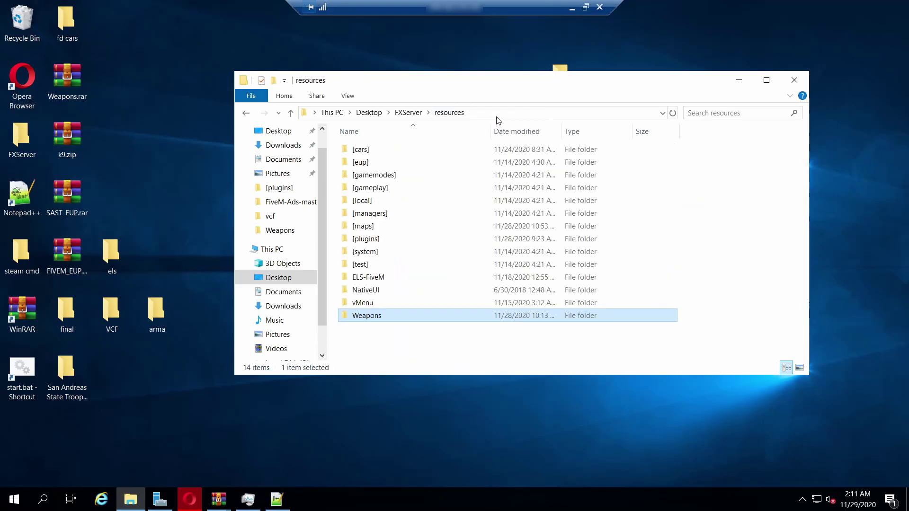
{"action": "left_click", "coordinate": [739, 80]}
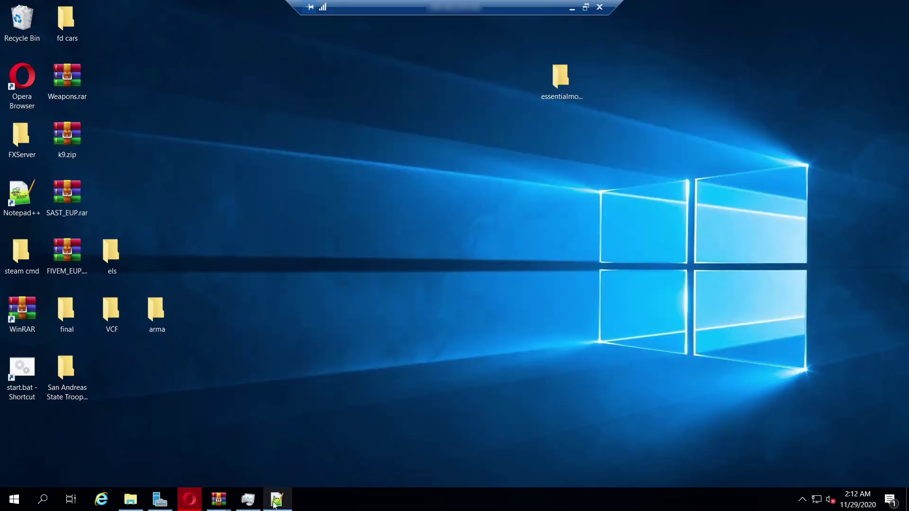
{"action": "left_click", "coordinate": [266, 506]}
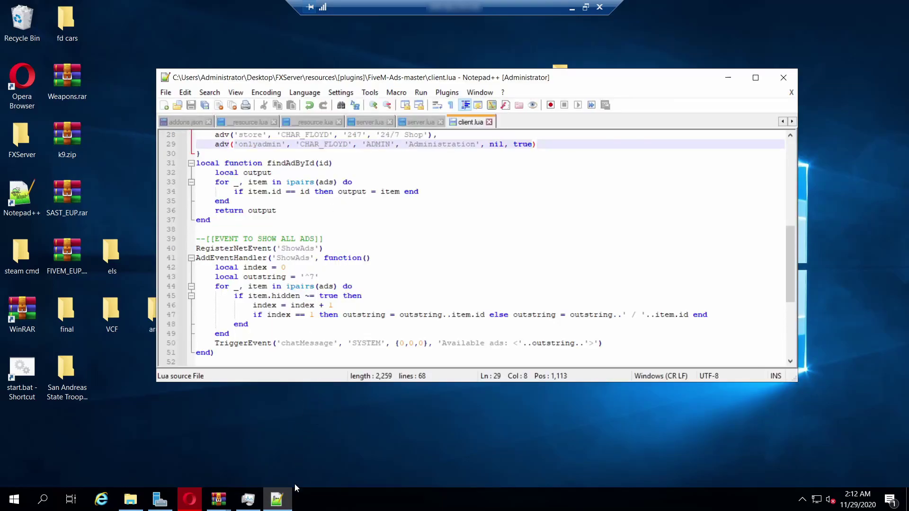
{"action": "left_click", "coordinate": [277, 498]}
{"action": "left_click", "coordinate": [131, 500]}
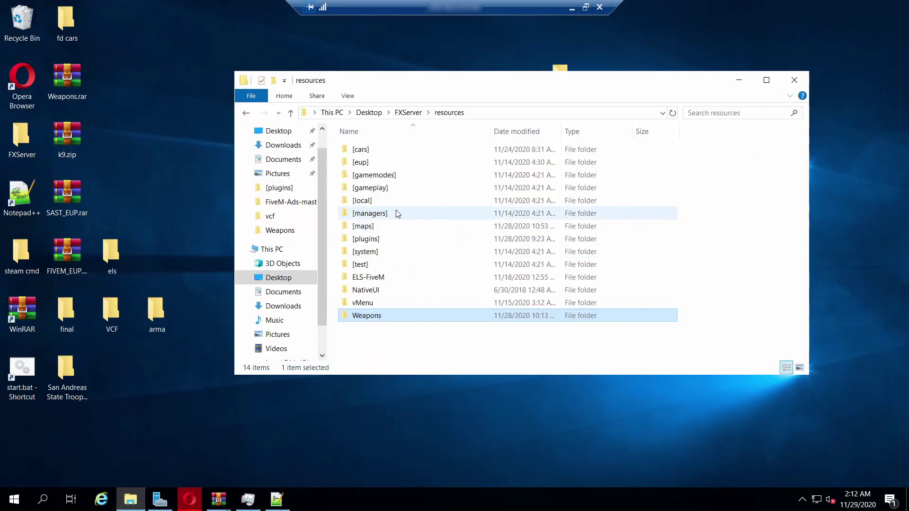
Find server.cfg in the FXServer folder and open it in Notepad++.
{"action": "left_click", "coordinate": [408, 113]}
{"action": "scroll", "coordinate": [386, 275], "scroll_direction": "down", "scroll_amount": 4}
{"action": "scroll", "coordinate": [386, 275], "scroll_direction": "down", "scroll_amount": 5}
{"action": "scroll", "coordinate": [347, 289], "scroll_direction": "down", "scroll_amount": 6}
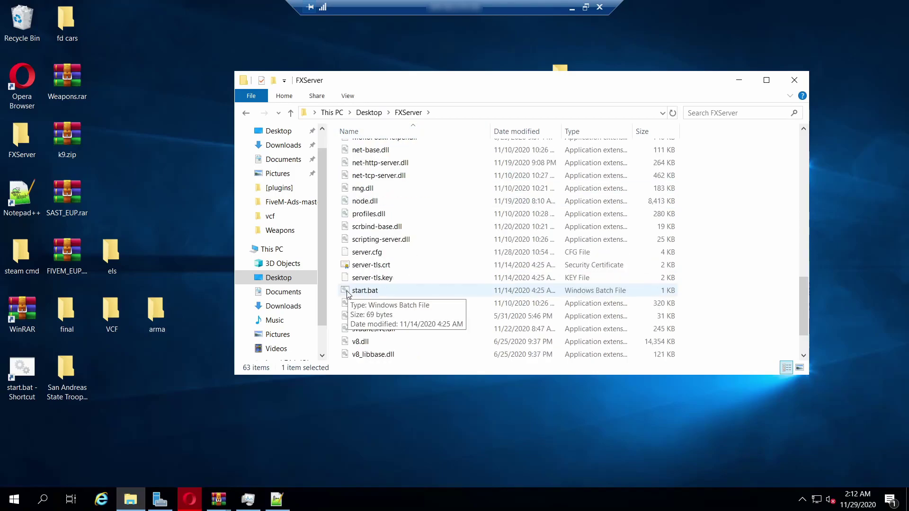
{"action": "scroll", "coordinate": [347, 294], "scroll_direction": "down", "scroll_amount": 1}
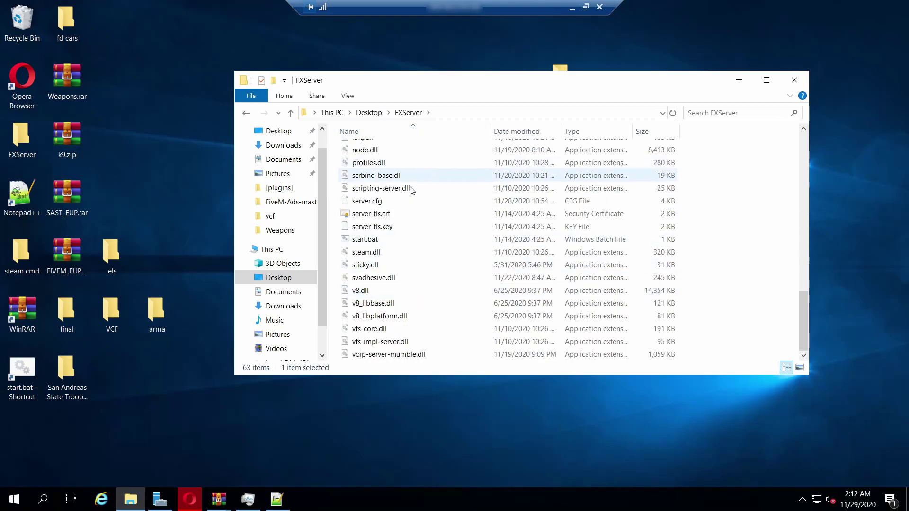
{"action": "scroll", "coordinate": [407, 195], "scroll_direction": "up", "scroll_amount": 3}
{"action": "scroll", "coordinate": [406, 195], "scroll_direction": "up", "scroll_amount": 1}
{"action": "scroll", "coordinate": [398, 229], "scroll_direction": "up", "scroll_amount": 2}
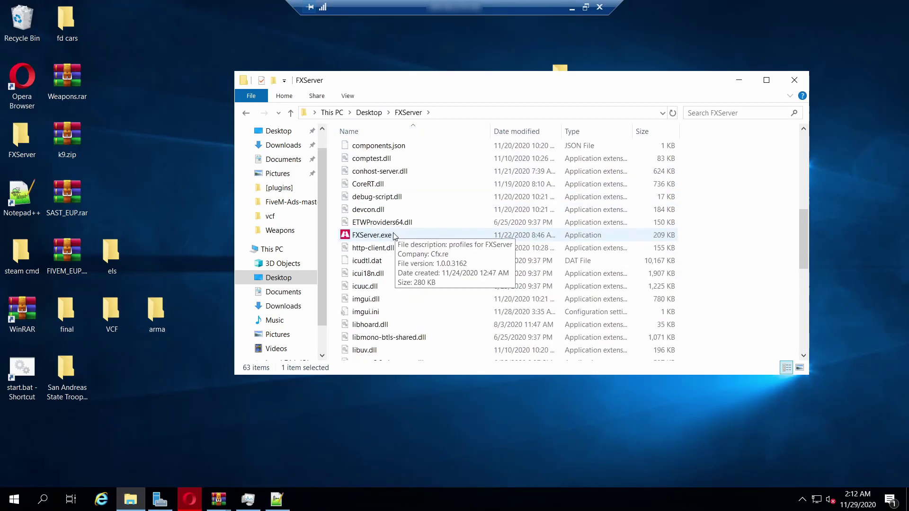
{"action": "scroll", "coordinate": [395, 237], "scroll_direction": "down", "scroll_amount": 8}
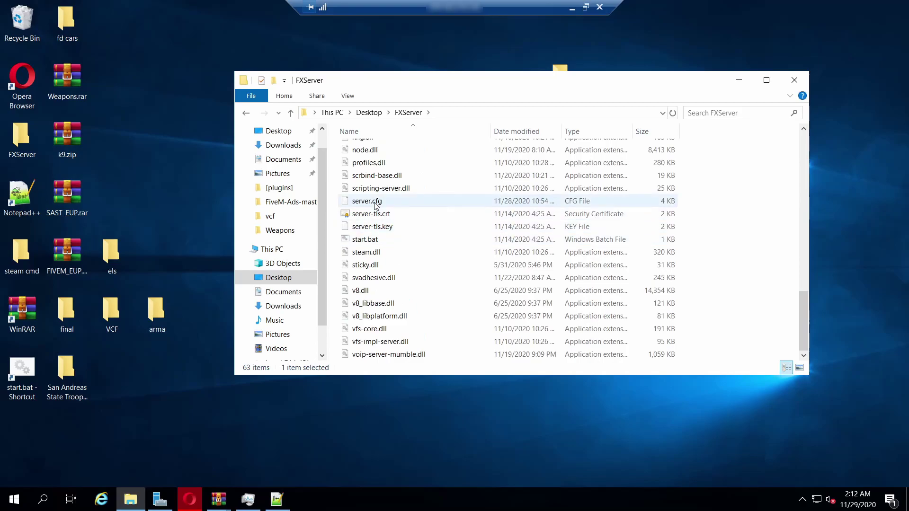
{"action": "right_click", "coordinate": [374, 201]}
{"action": "left_click", "coordinate": [399, 226]}
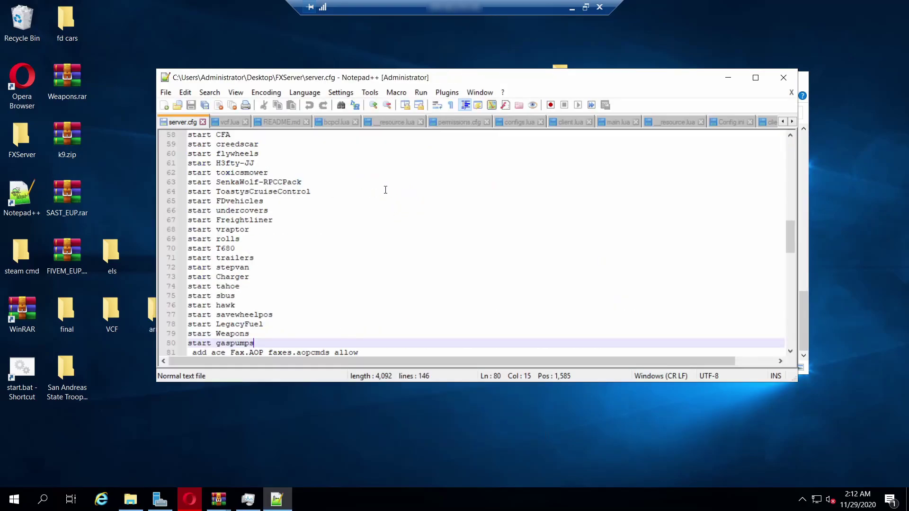
Check the "start Weapons" line in server.cfg's resource list and minimize the editor.
{"action": "scroll", "coordinate": [287, 235], "scroll_direction": "down", "scroll_amount": 4}
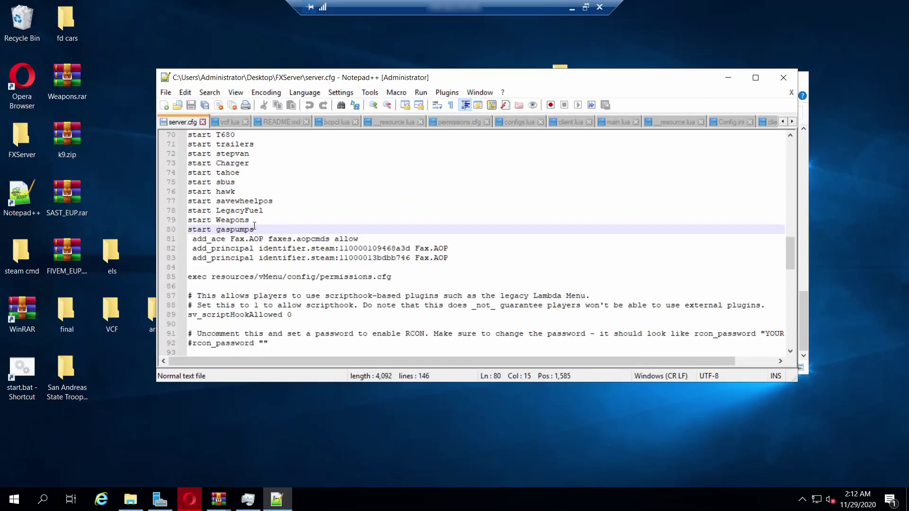
{"action": "left_click_drag", "start_coordinate": [251, 220], "coordinate": [193, 221]}
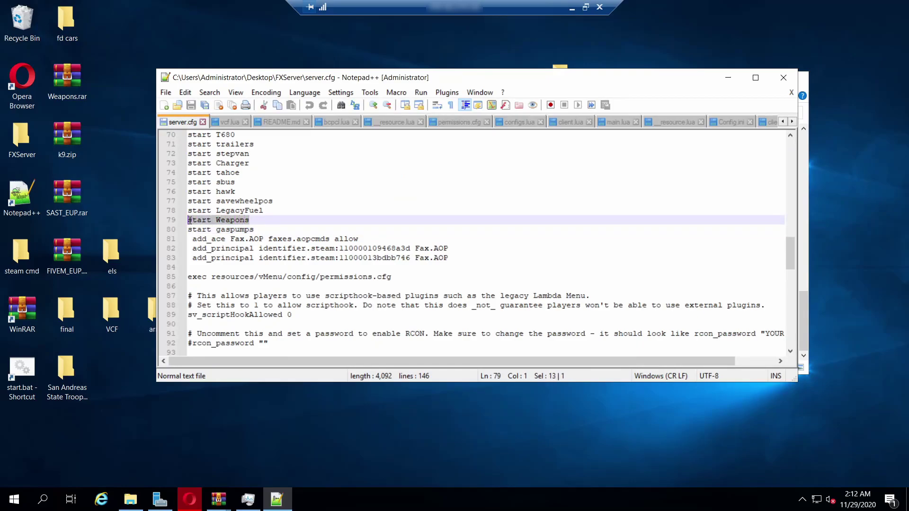
{"action": "left_click", "coordinate": [253, 221]}
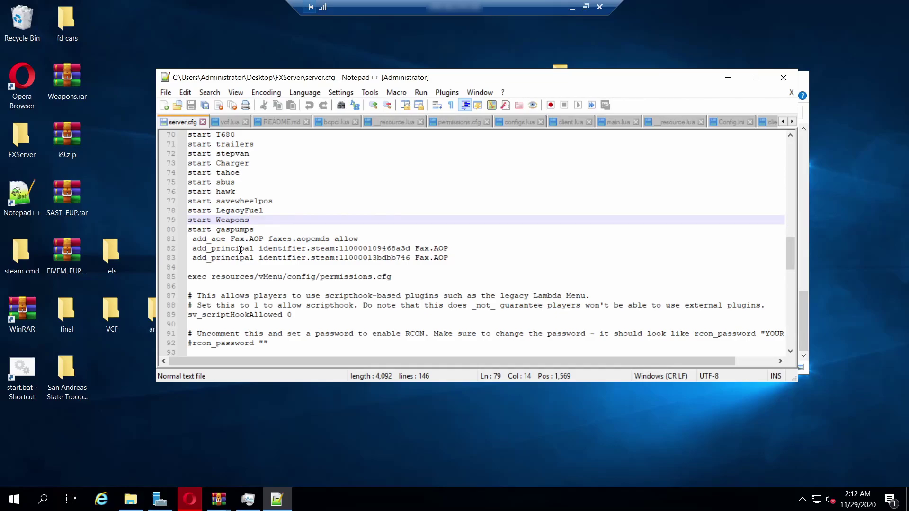
{"action": "left_click", "coordinate": [729, 80]}
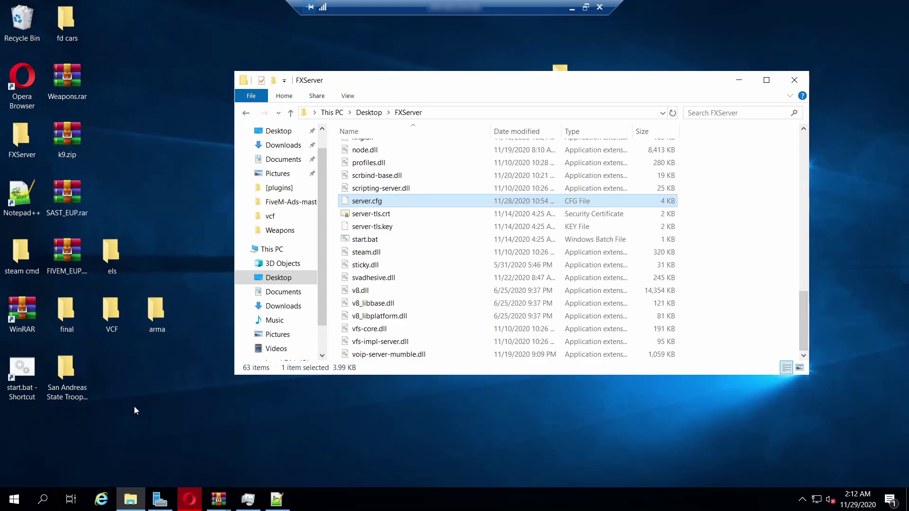
Launch the server with the start.bat shortcut and enter the restart command for the Weapons resource in its console.
{"action": "double_click", "coordinate": [22, 372]}
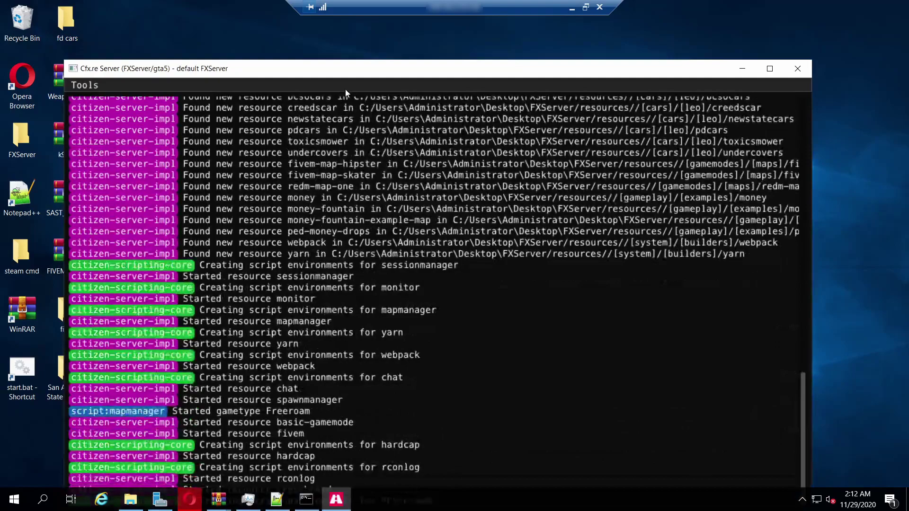
{"action": "left_click", "coordinate": [306, 500]}
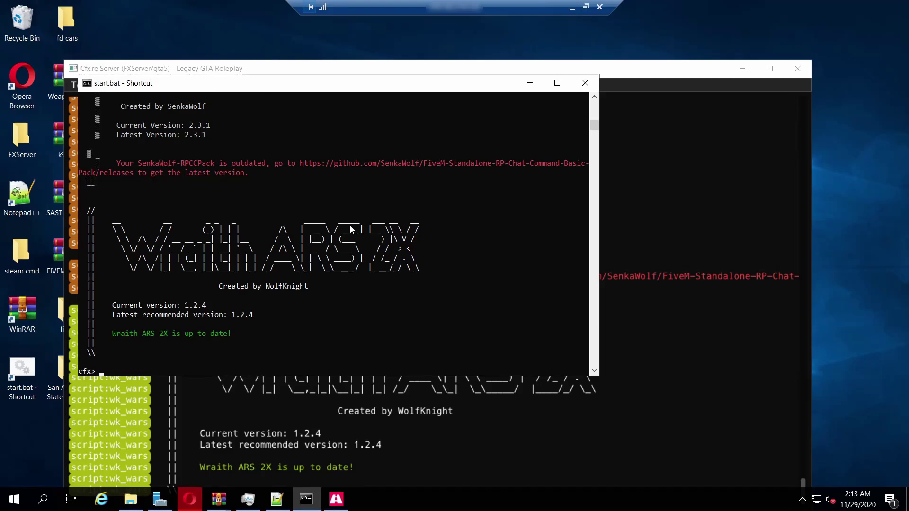
{"action": "type", "text": "restart Wep"}
{"action": "key", "text": "BackSpace"}
{"action": "key", "text": "Return"}
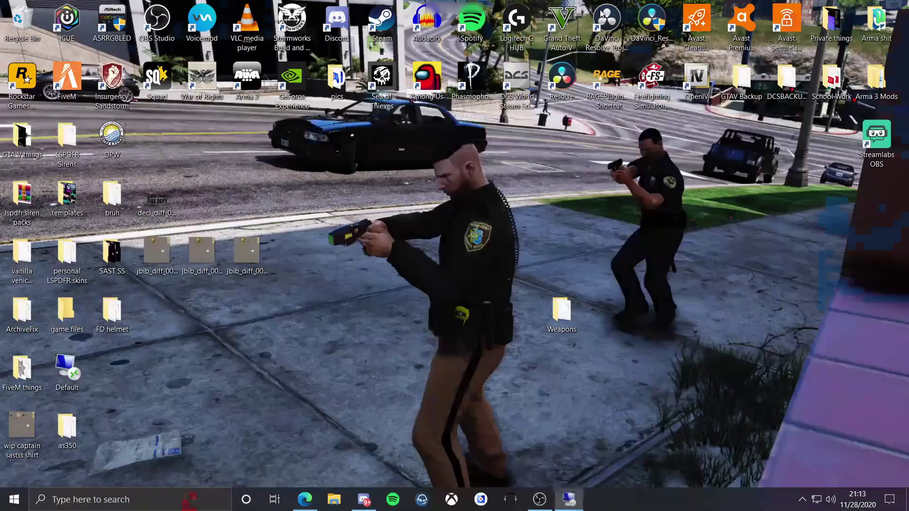
Close the remote desktop session and launch FiveM from the local desktop.
{"action": "left_click", "coordinate": [600, 9]}
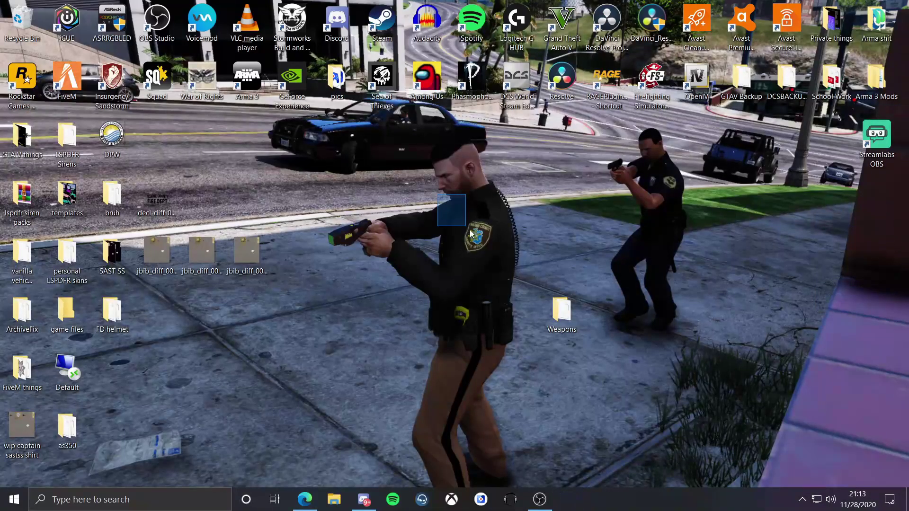
{"action": "double_click", "coordinate": [66, 78]}
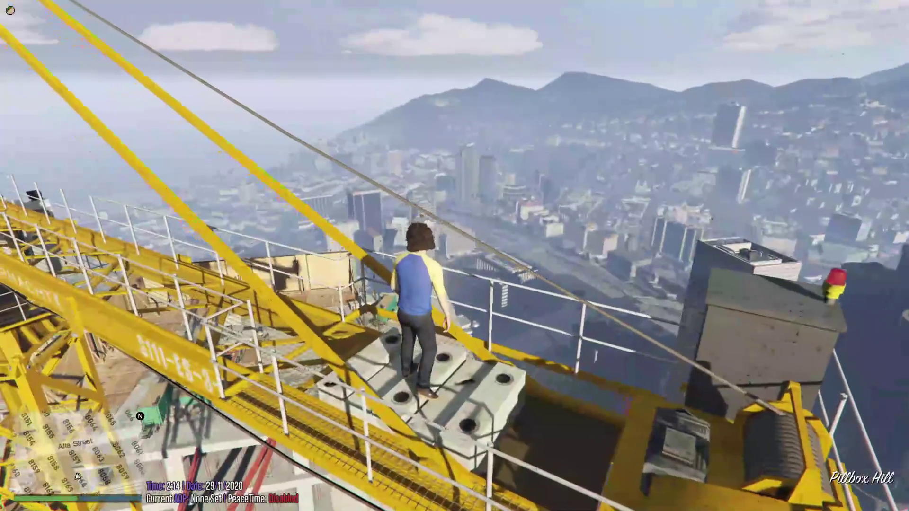
{"action": "key", "text": "w"}
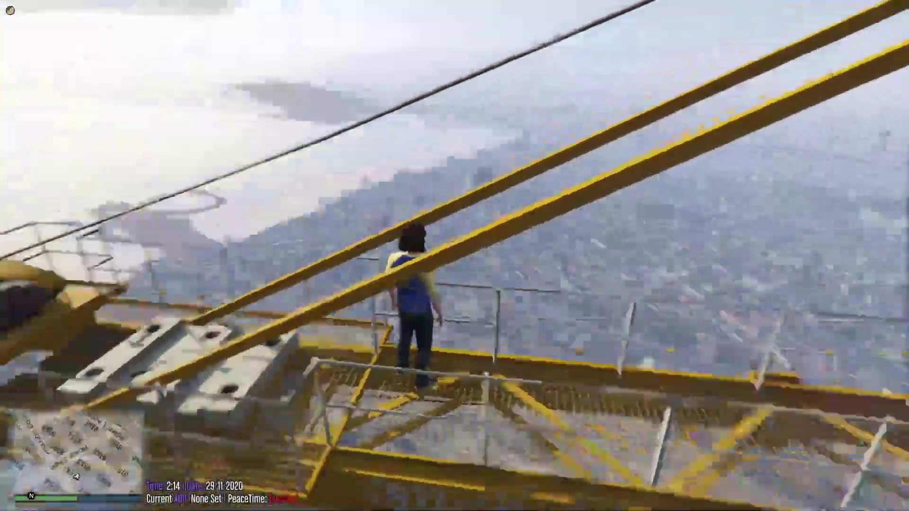
{"action": "key", "text": "w"}
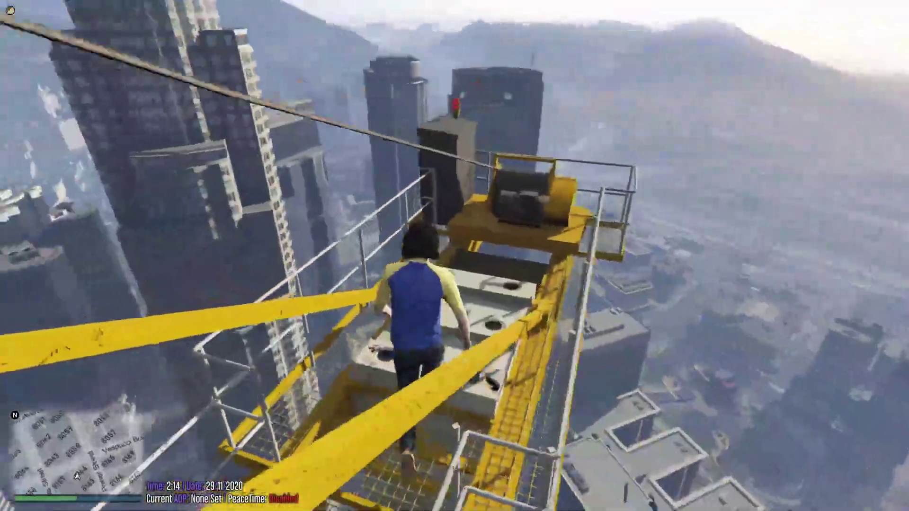
{"action": "key", "text": "w"}
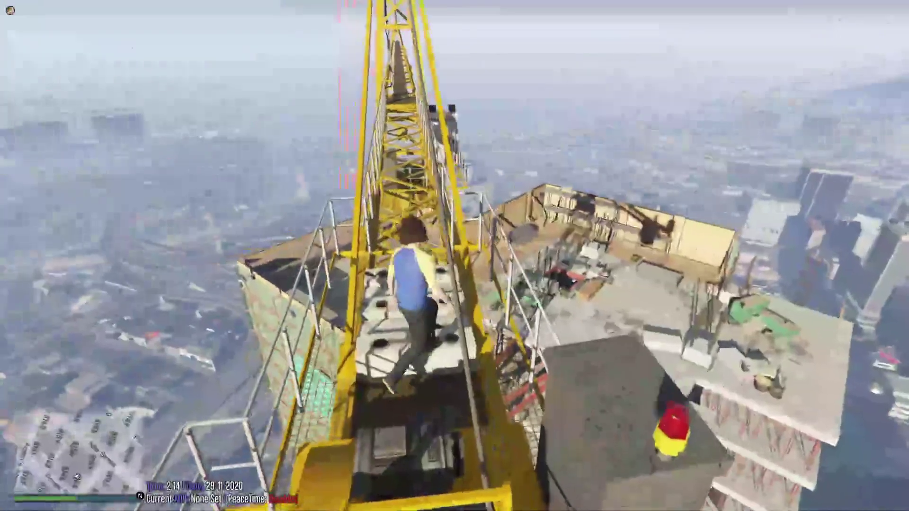
{"action": "key", "text": "w"}
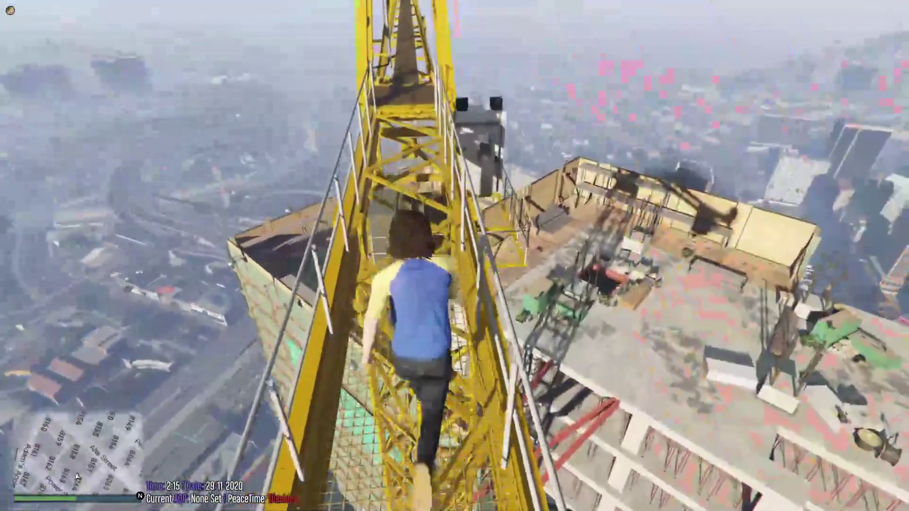
{"action": "key", "text": "w"}
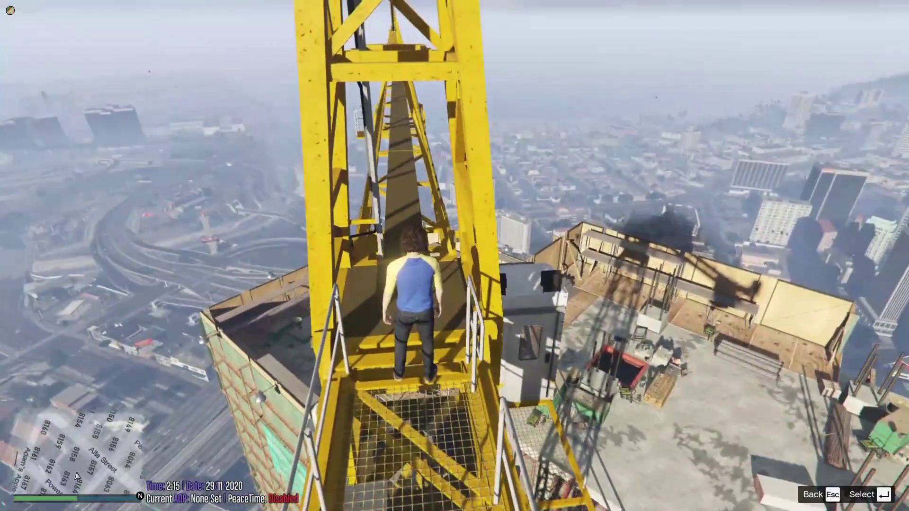
Open the Weapon Options submenu under Player Related Options in the in-game vMenu.
{"action": "key", "text": "m"}
{"action": "key", "text": "s"}
{"action": "key", "text": "Down"}
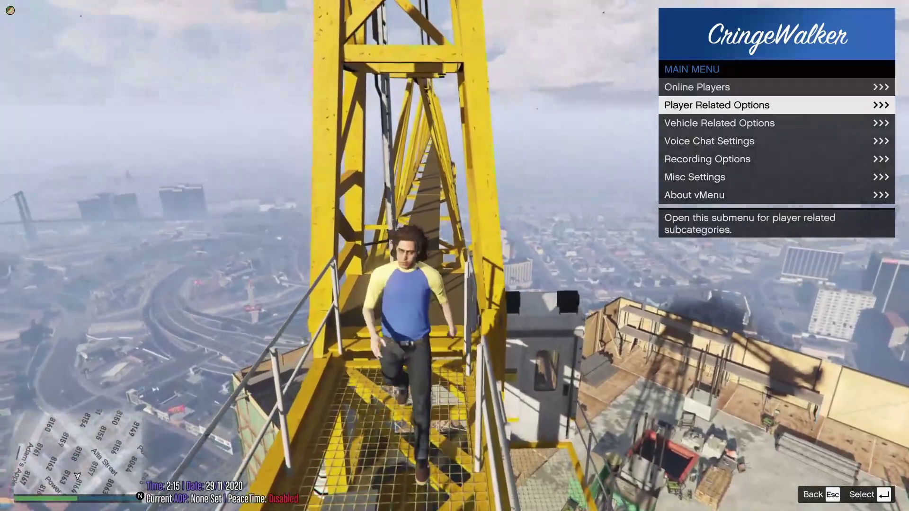
{"action": "key", "text": "Down"}
{"action": "key", "text": "Up"}
{"action": "key", "text": "Down"}
{"action": "key", "text": "Up"}
{"action": "key", "text": "Return"}
{"action": "key", "text": "Down"}
{"action": "key", "text": "Down"}
{"action": "key", "text": "Down"}
{"action": "key", "text": "Return"}
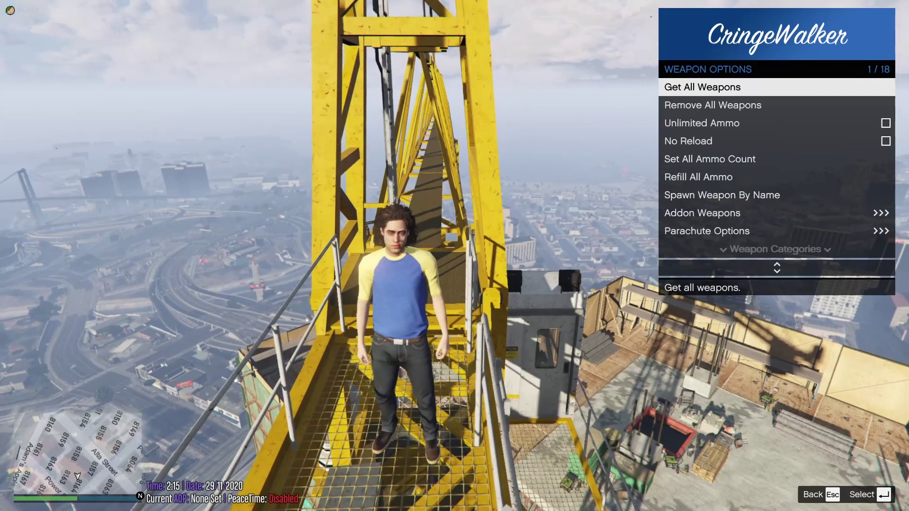
Close the Weapon Options menu, equip the red axe from the melee weapons, and view it in first person.
{"action": "key", "text": "m"}
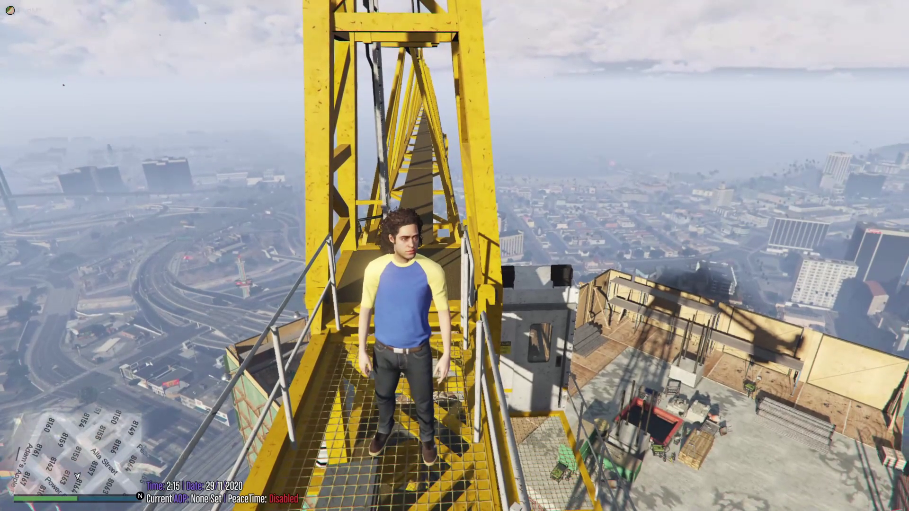
{"action": "key", "text": "Tab"}
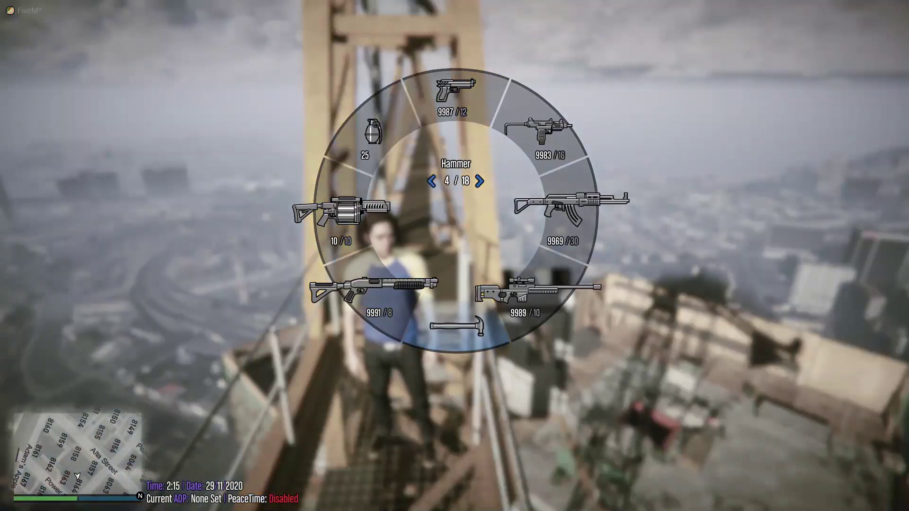
{"action": "scroll", "coordinate": [455, 256], "scroll_direction": "down", "scroll_amount": 1}
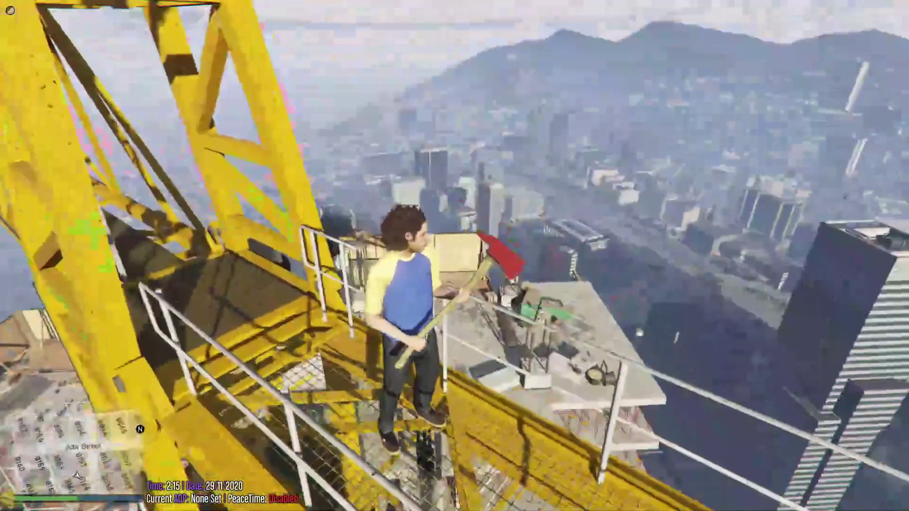
{"action": "key", "text": "v"}
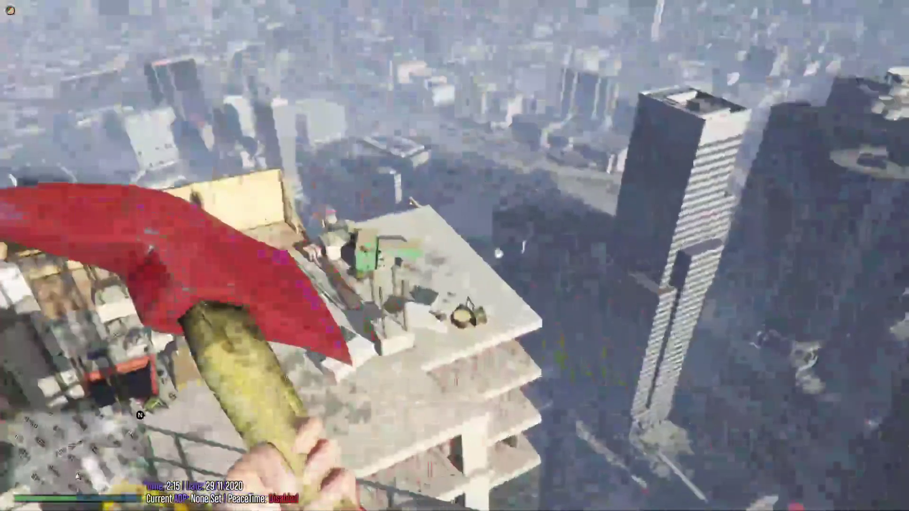
Equip the pistol, fire two shots toward the construction site, and reload it to check the custom weapon.
{"action": "key", "text": "Tab"}
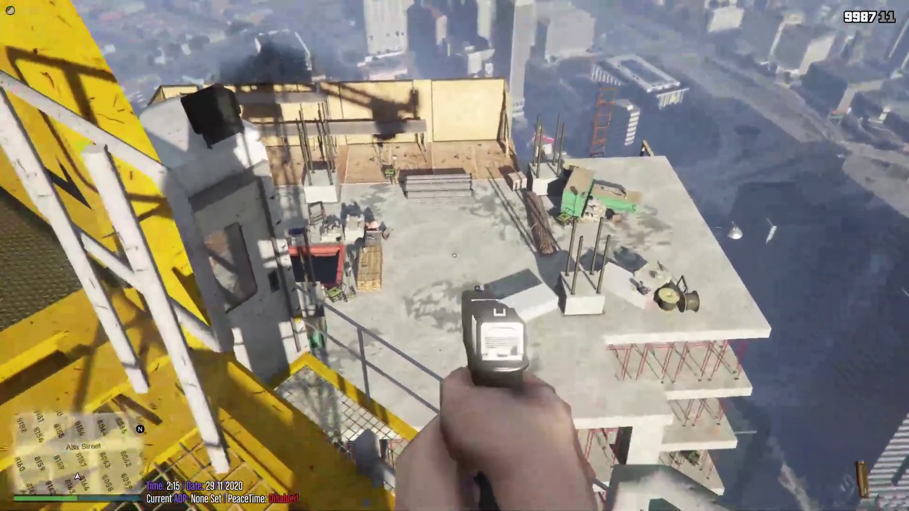
{"action": "left_click", "coordinate": [455, 256]}
{"action": "left_click", "coordinate": [455, 256]}
{"action": "key", "text": "r"}
Equip the rifle with the holographic sight and browse the weapon wheel, including the grenade launcher category.
{"action": "key", "text": "Tab"}
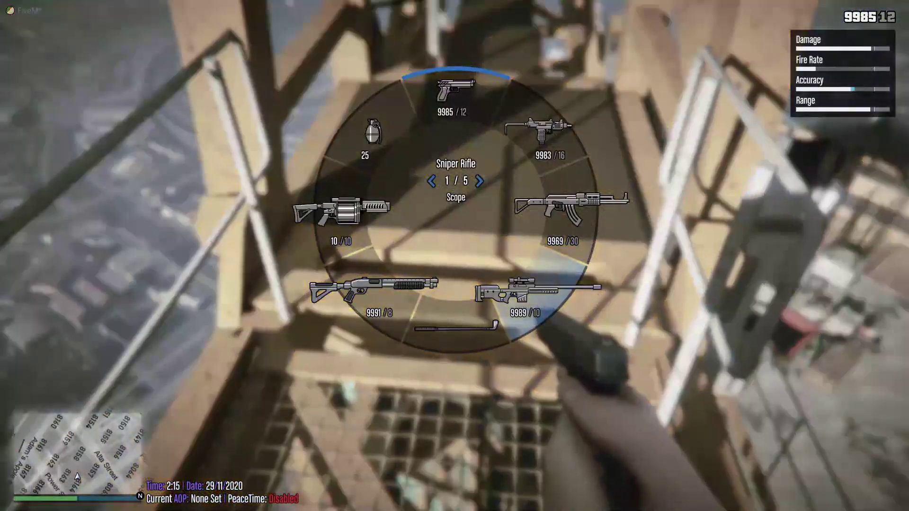
{"action": "scroll", "coordinate": [571, 213], "scroll_direction": "down", "scroll_amount": 2}
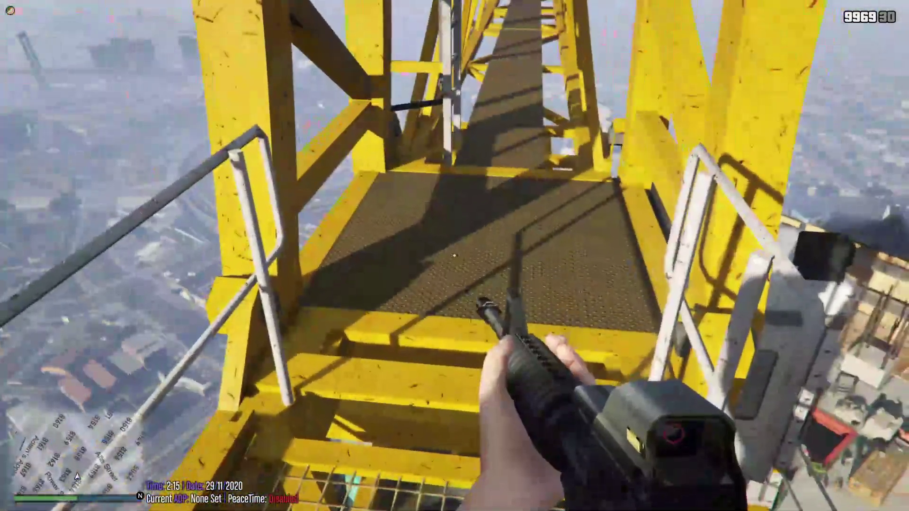
{"action": "key", "text": "Tab"}
{"action": "mouse_move", "coordinate": [341, 213]}
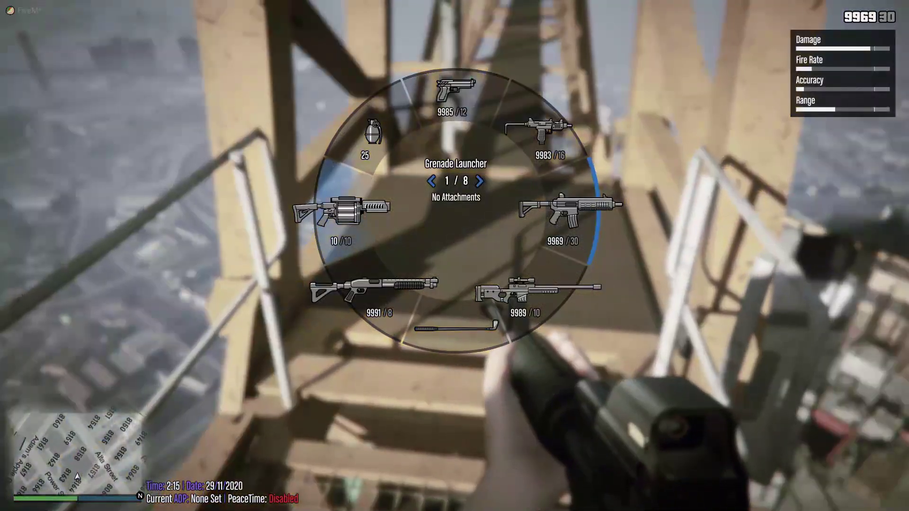
{"action": "scroll", "coordinate": [341, 213], "scroll_direction": "down", "scroll_amount": 1}
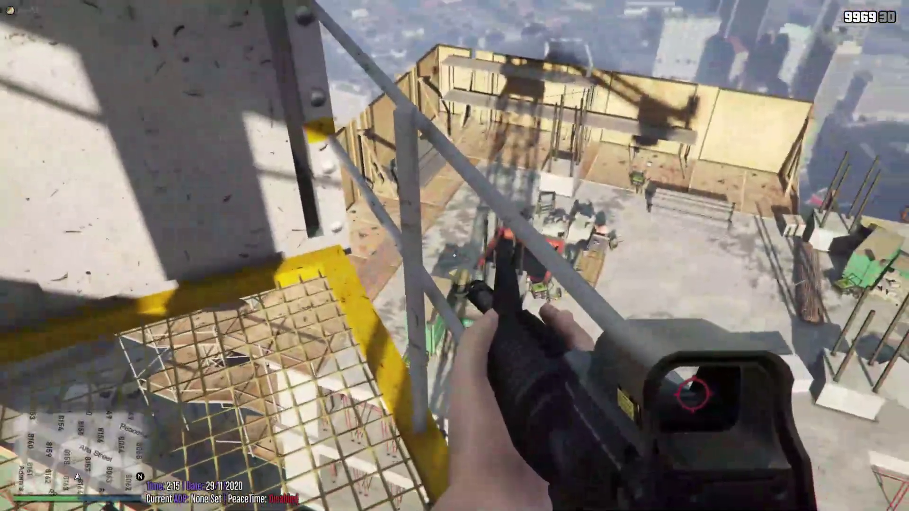
Aim the rifle repeatedly over the construction site to examine its custom model, and switch to OBS Studio.
{"action": "right_click", "coordinate": [454, 255]}
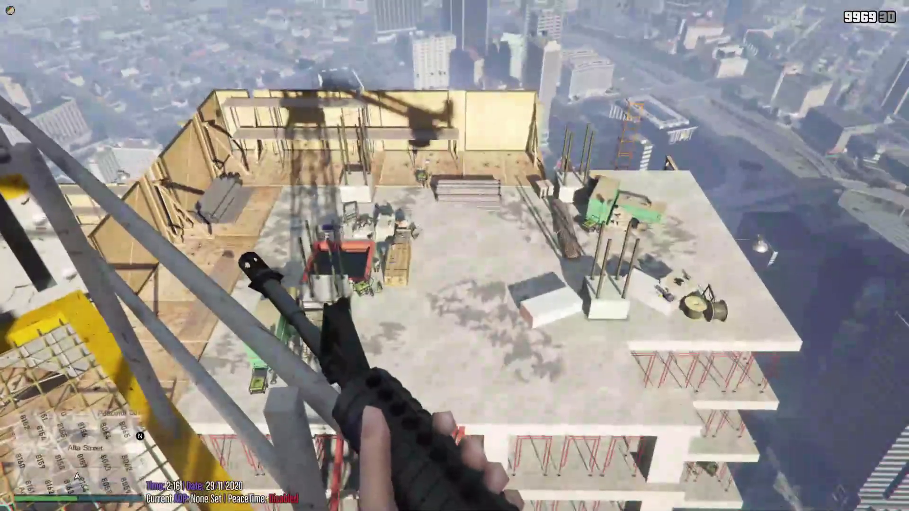
{"action": "right_click", "coordinate": [455, 256]}
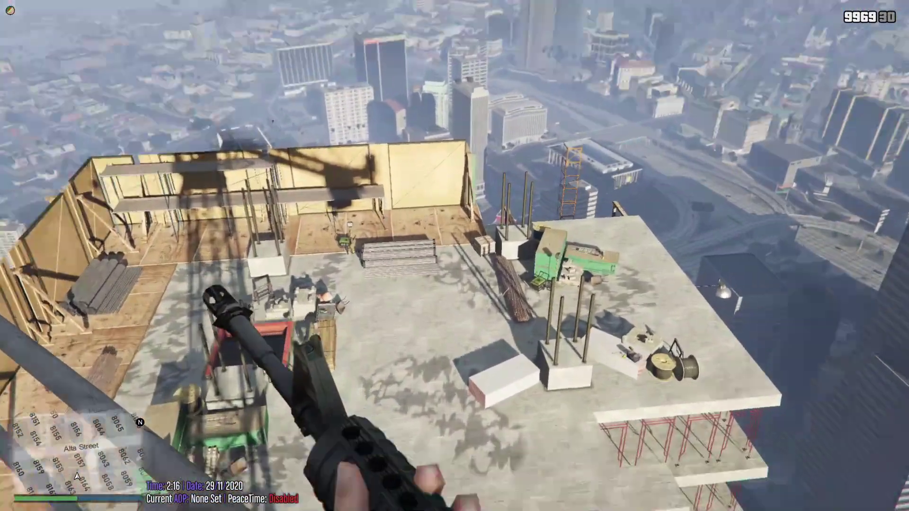
{"action": "right_click", "coordinate": [455, 256]}
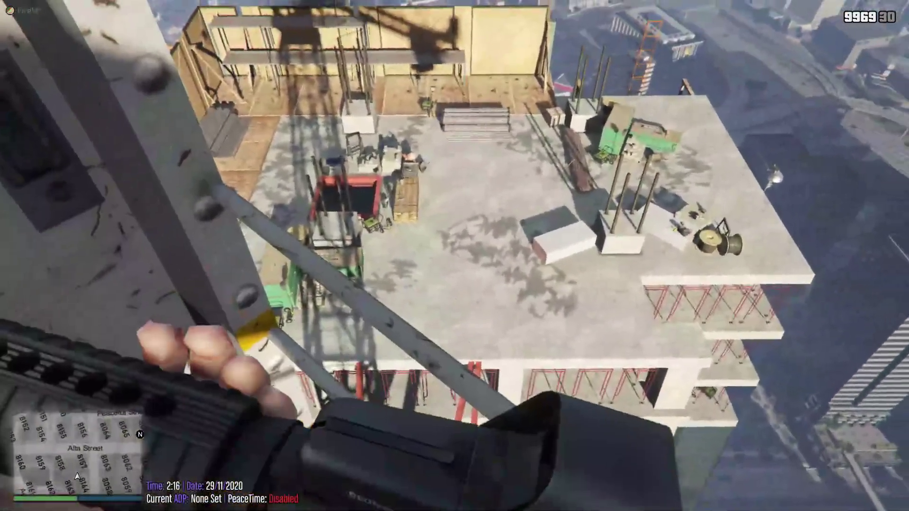
{"action": "right_click", "coordinate": [455, 256]}
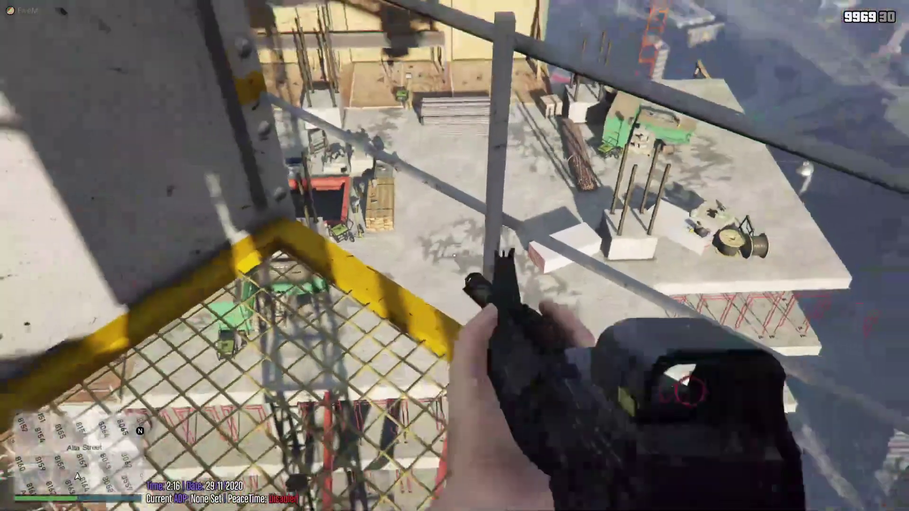
{"action": "right_click", "coordinate": [455, 256]}
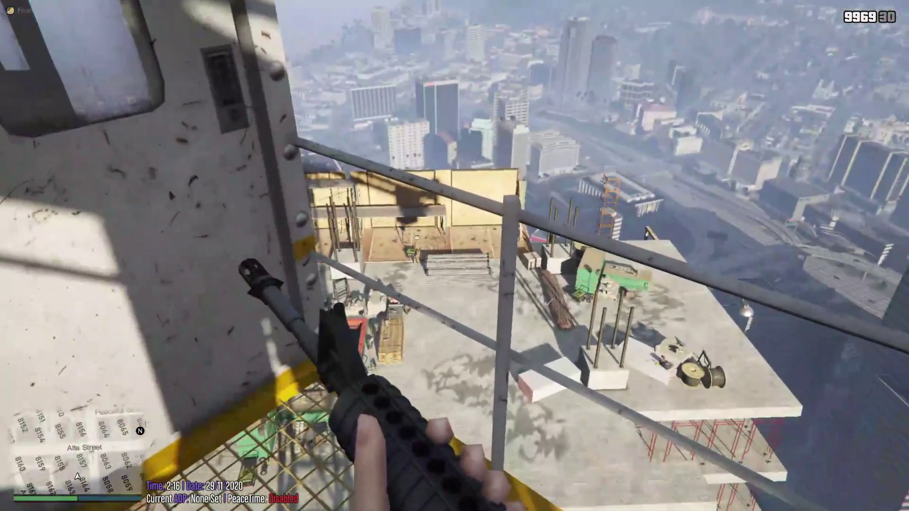
{"action": "key", "text": "alt+Tab"}
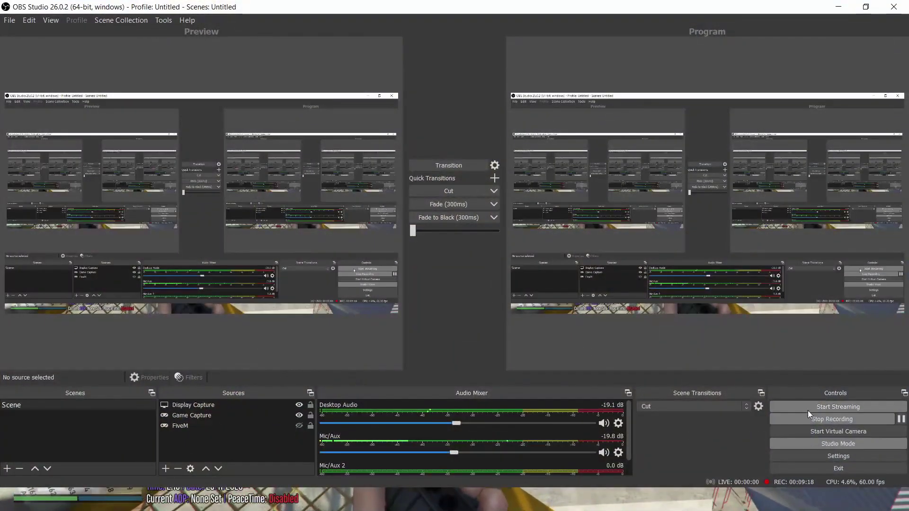